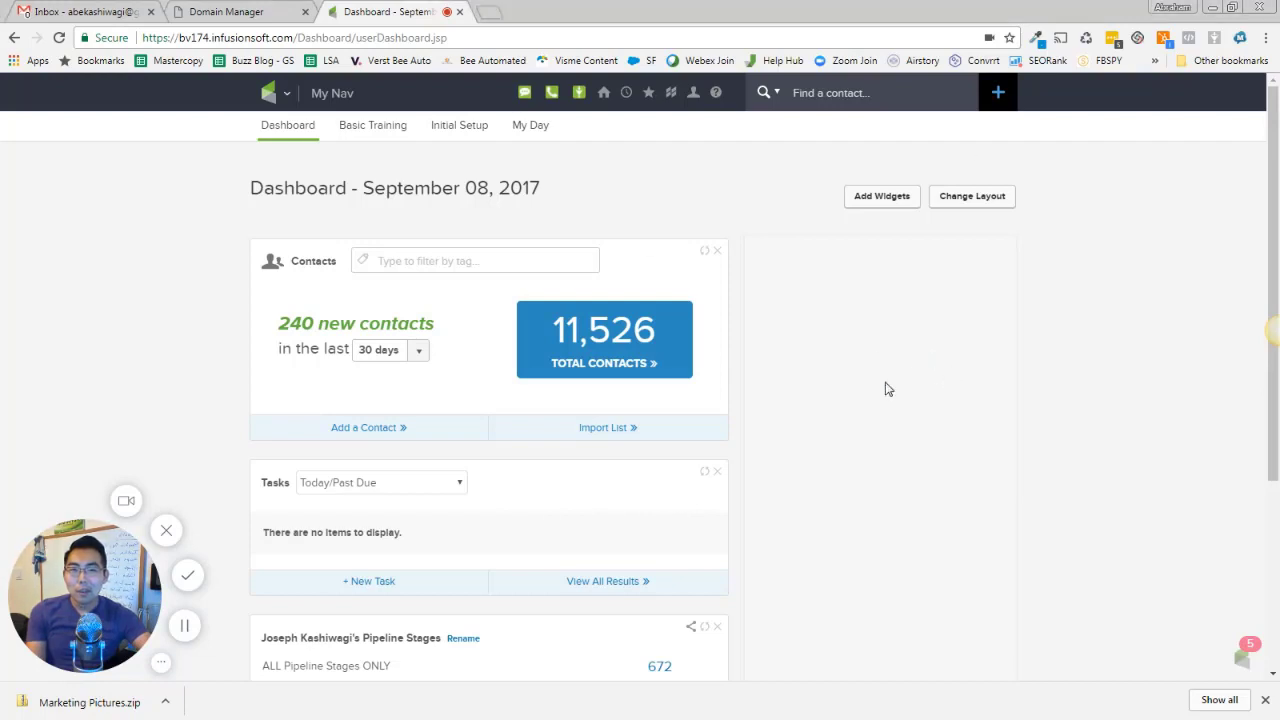
- Open Email Authentication under Marketing > Settings to see DKIM status for ksm-inc.com, leadaz.org and beeautomated.com
mouse_move(269, 97)
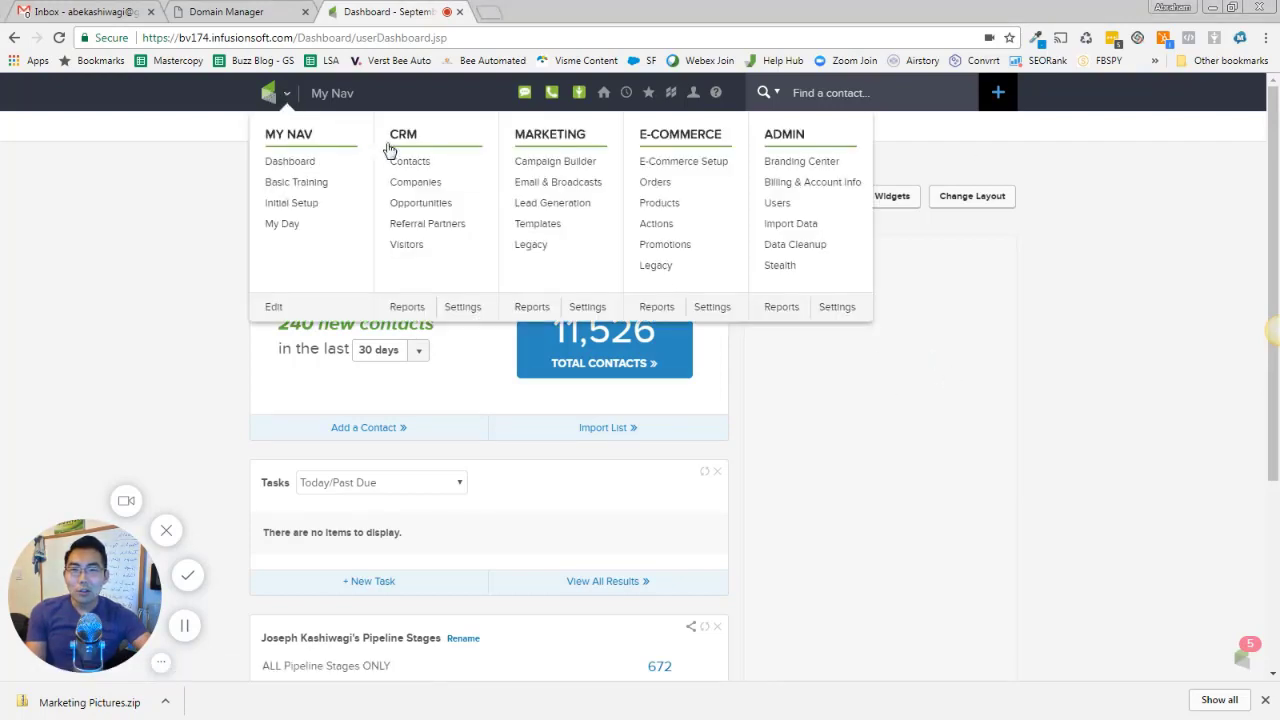
left_click(583, 310)
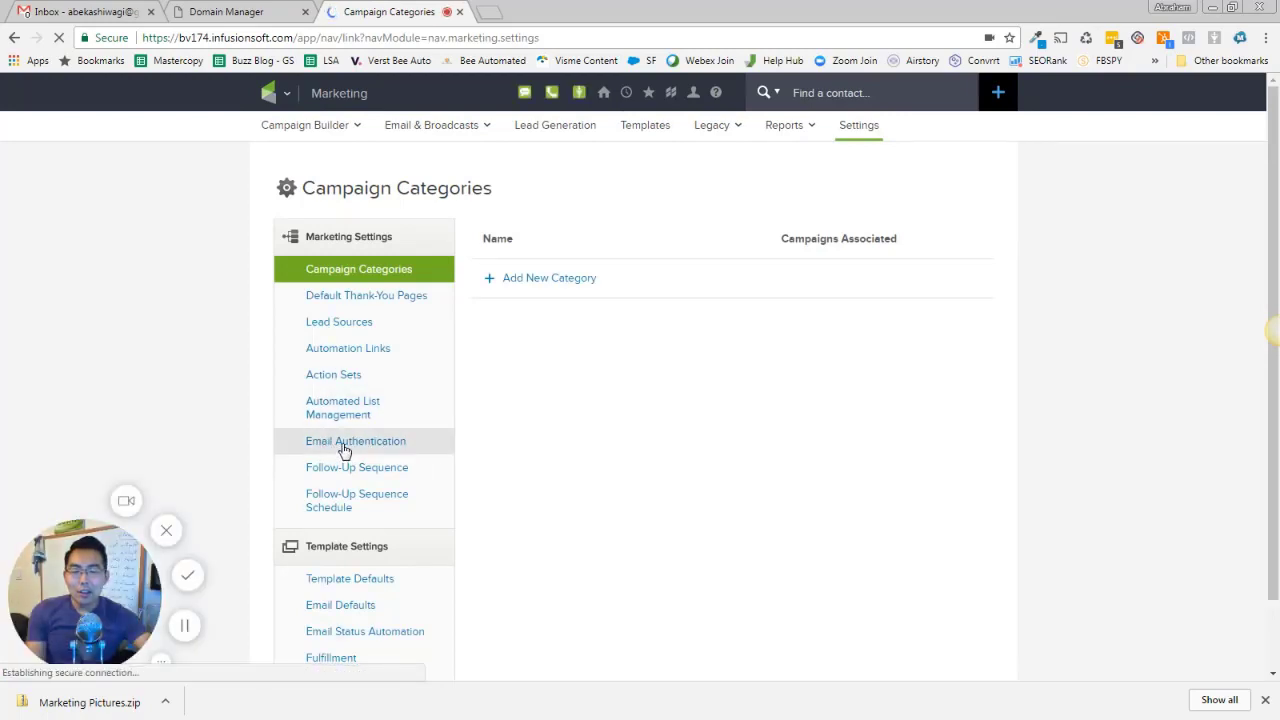
left_click(342, 450)
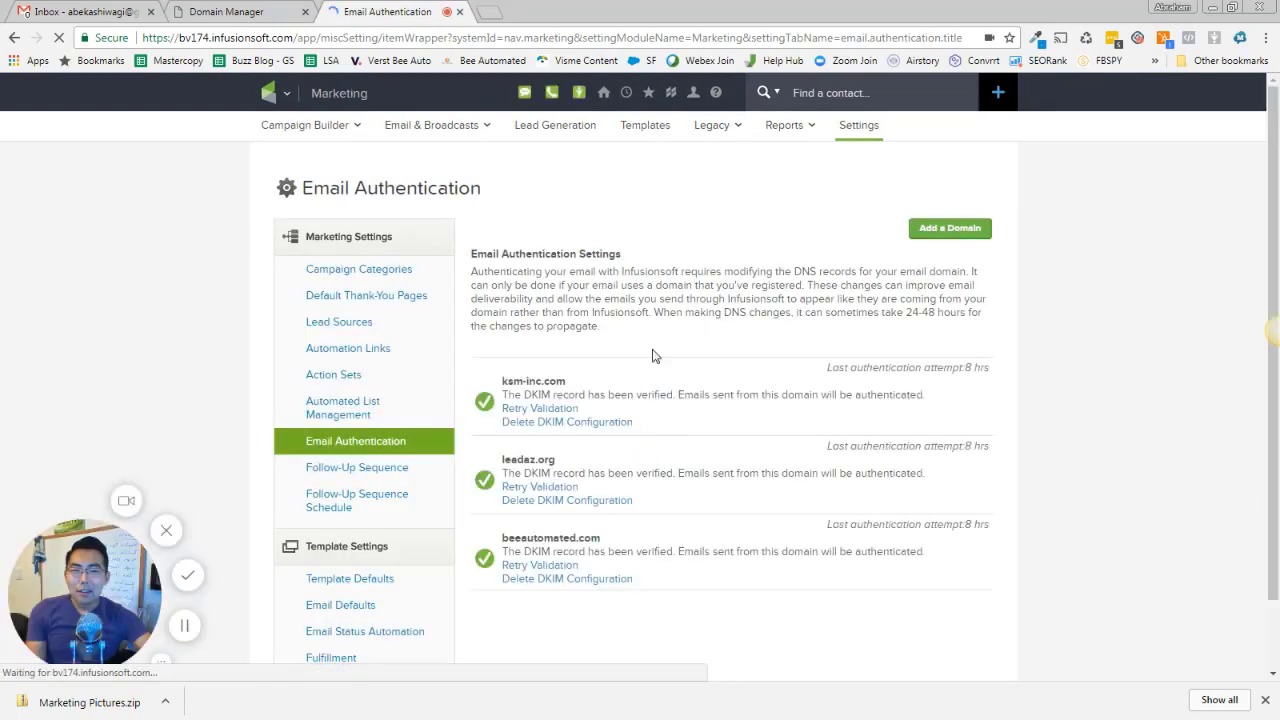
scroll(651, 354, "down", 1)
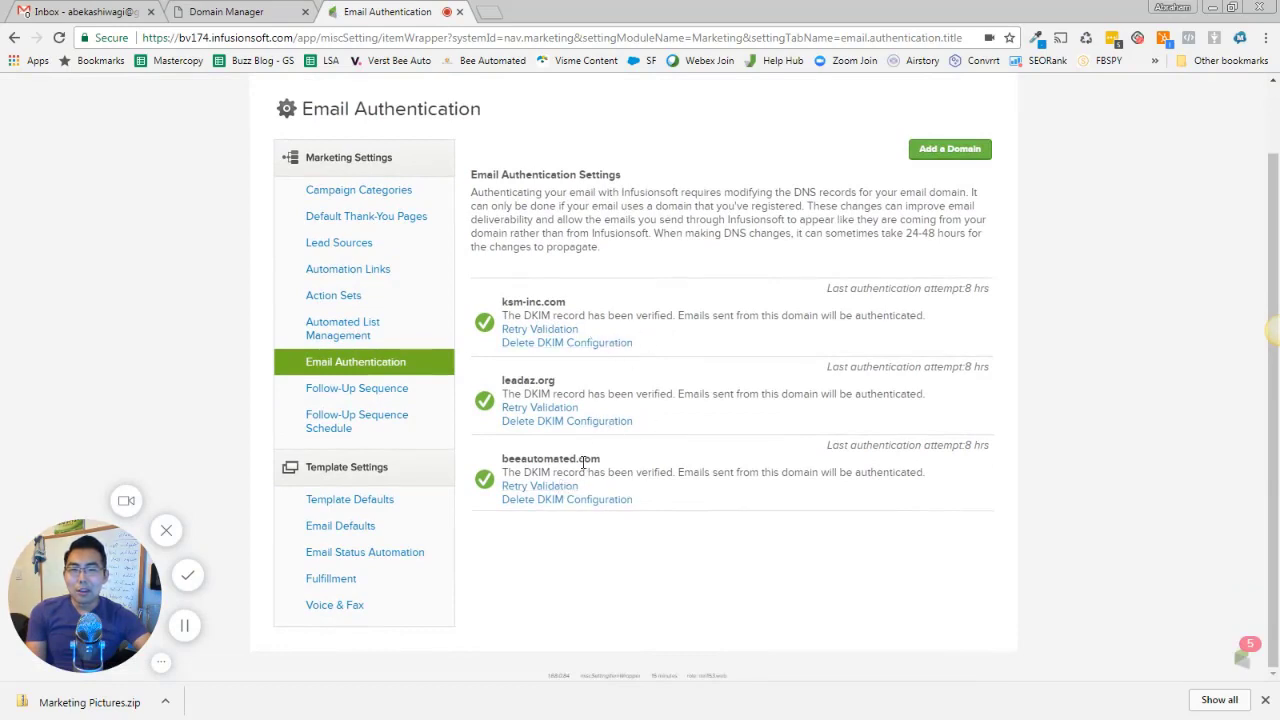
- Bring up beeautomated.com's Retry Validation dialog showing the CNAME host and dkim.infusionmail.com target
left_click(530, 487)
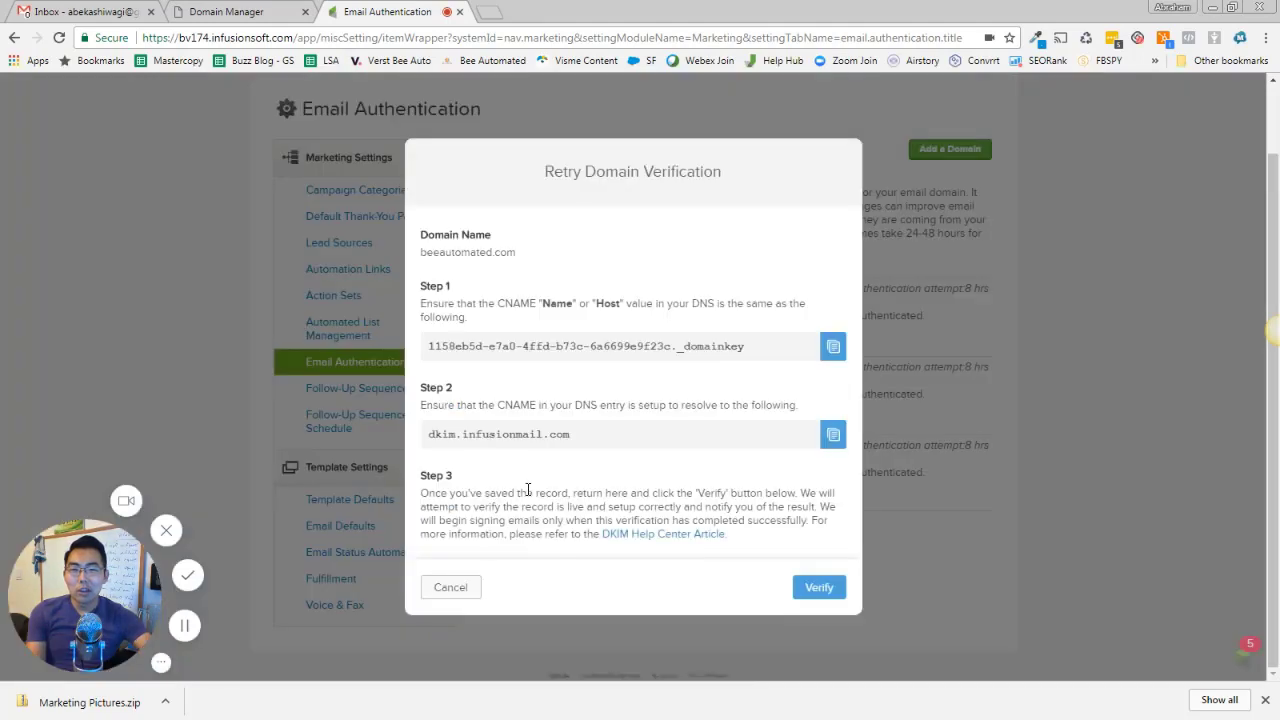
left_click(462, 592)
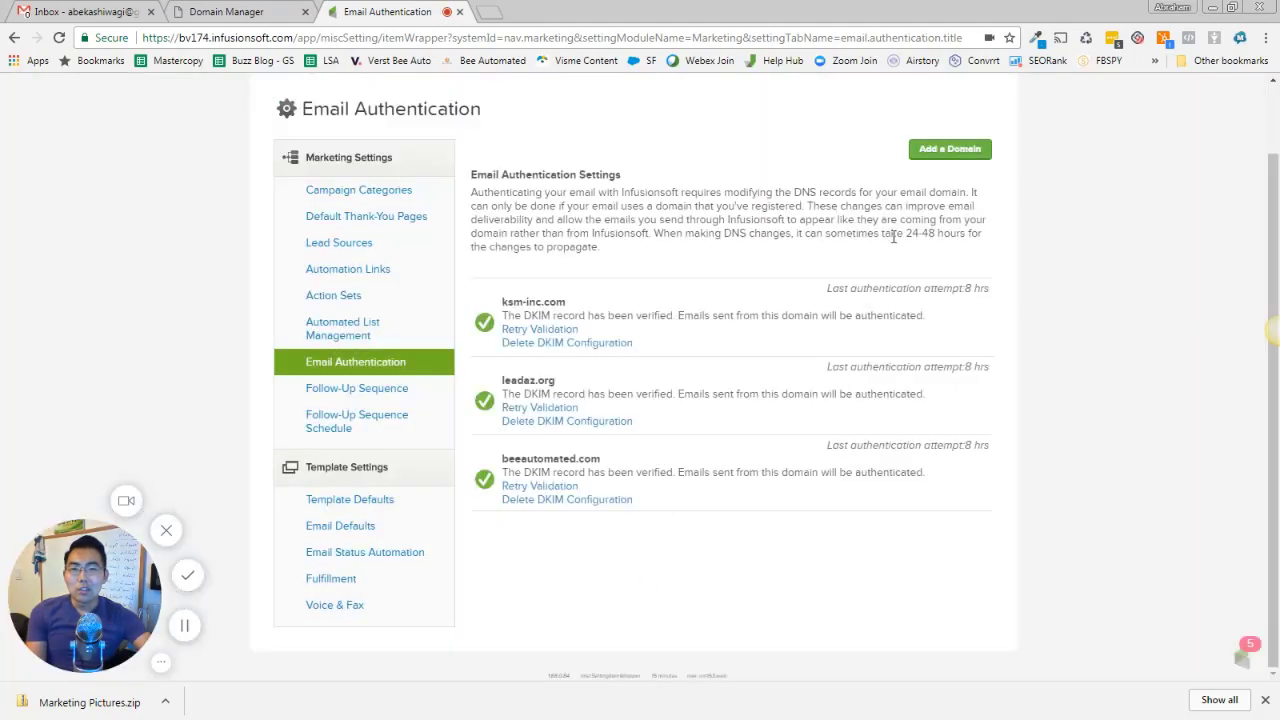
left_click(555, 487)
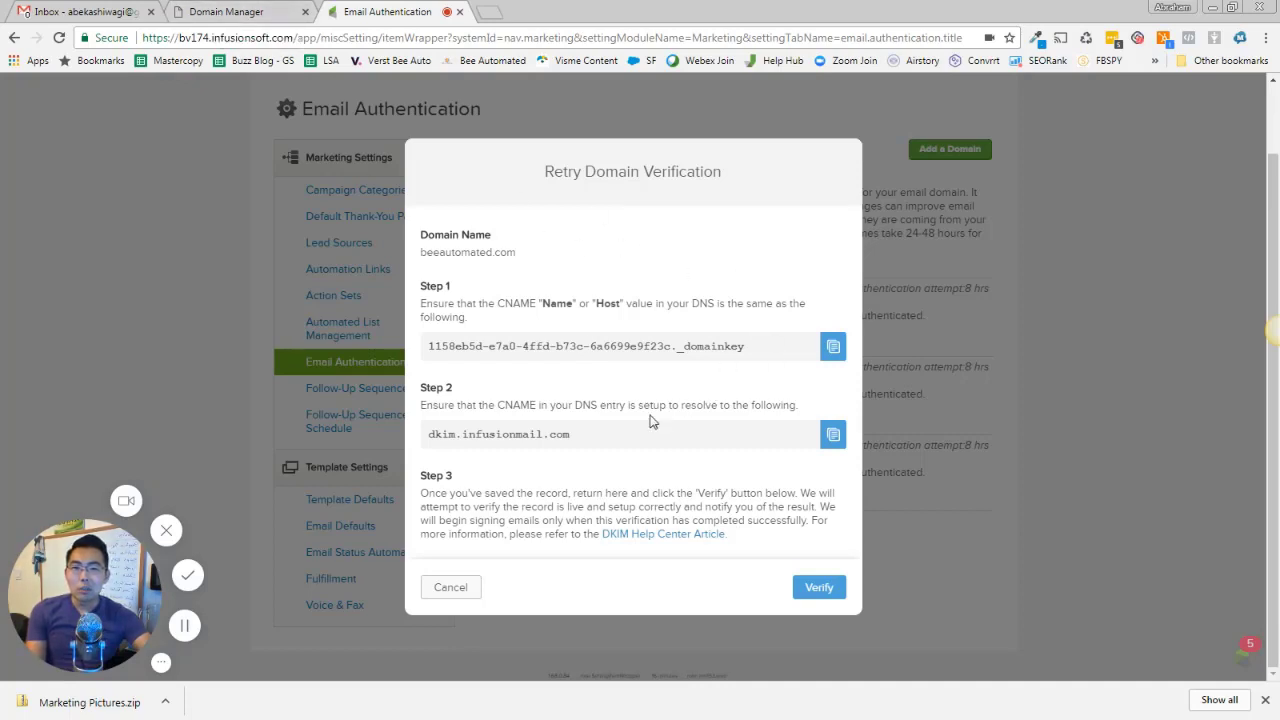
- In GoDaddy, go through Manage Domains to the BEEAUTOMATED.COM Domain Settings page
left_click(212, 12)
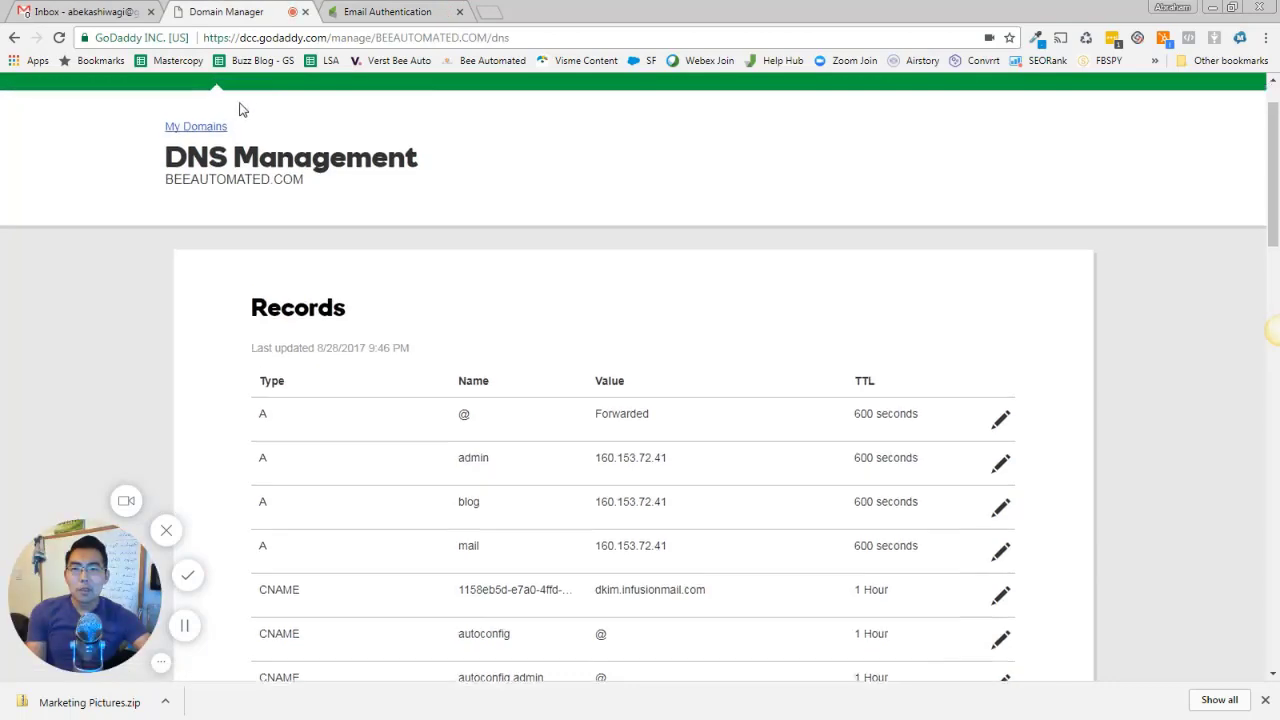
scroll(241, 115, "up", 1)
left_click(222, 92)
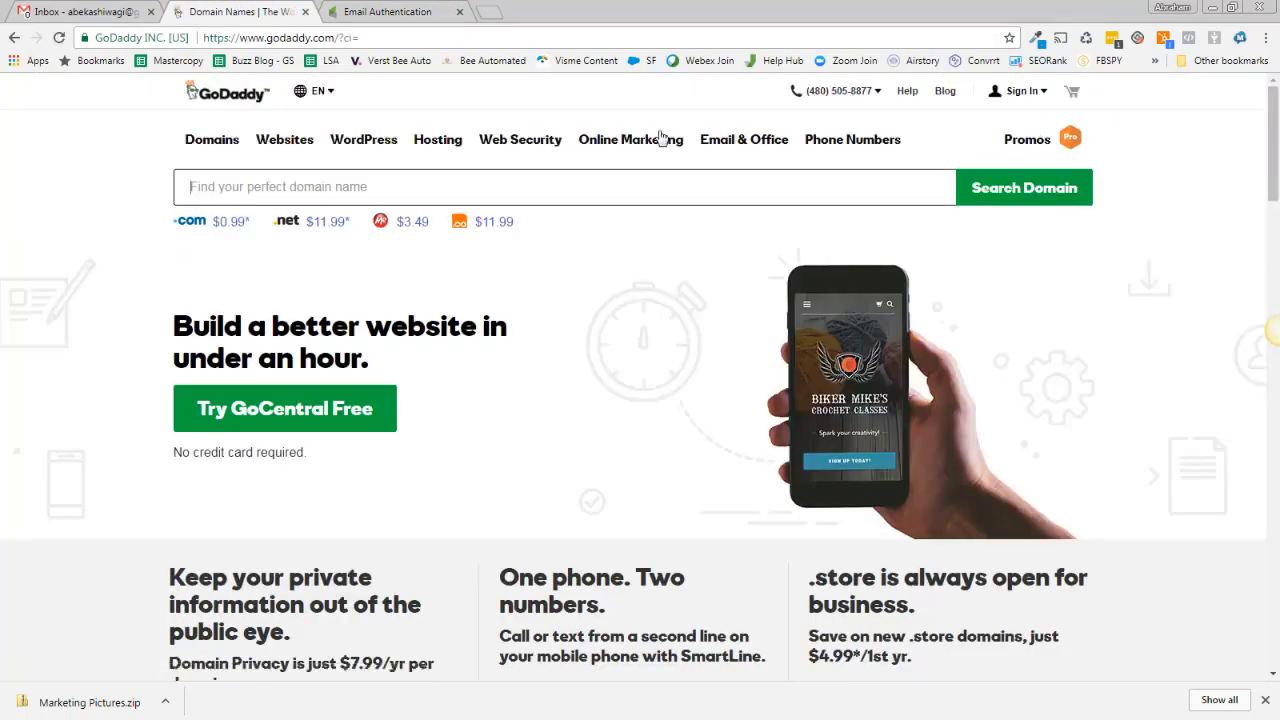
left_click(1030, 91)
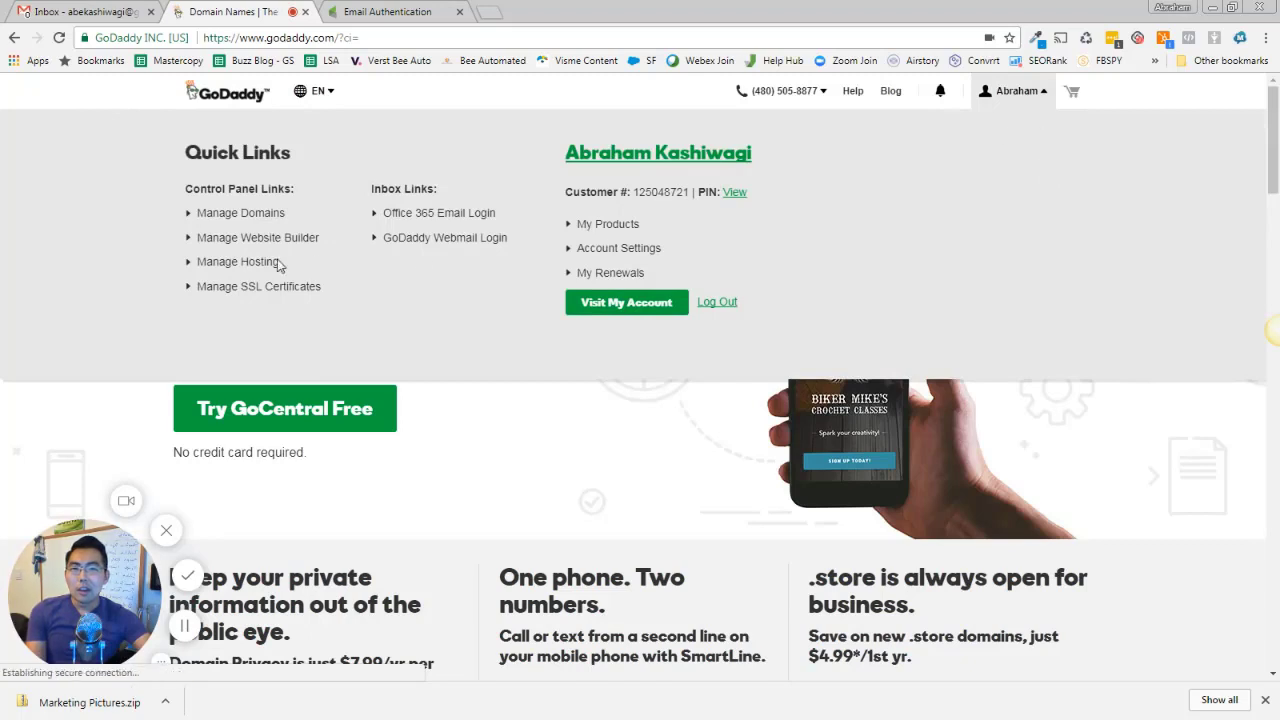
left_click(239, 219)
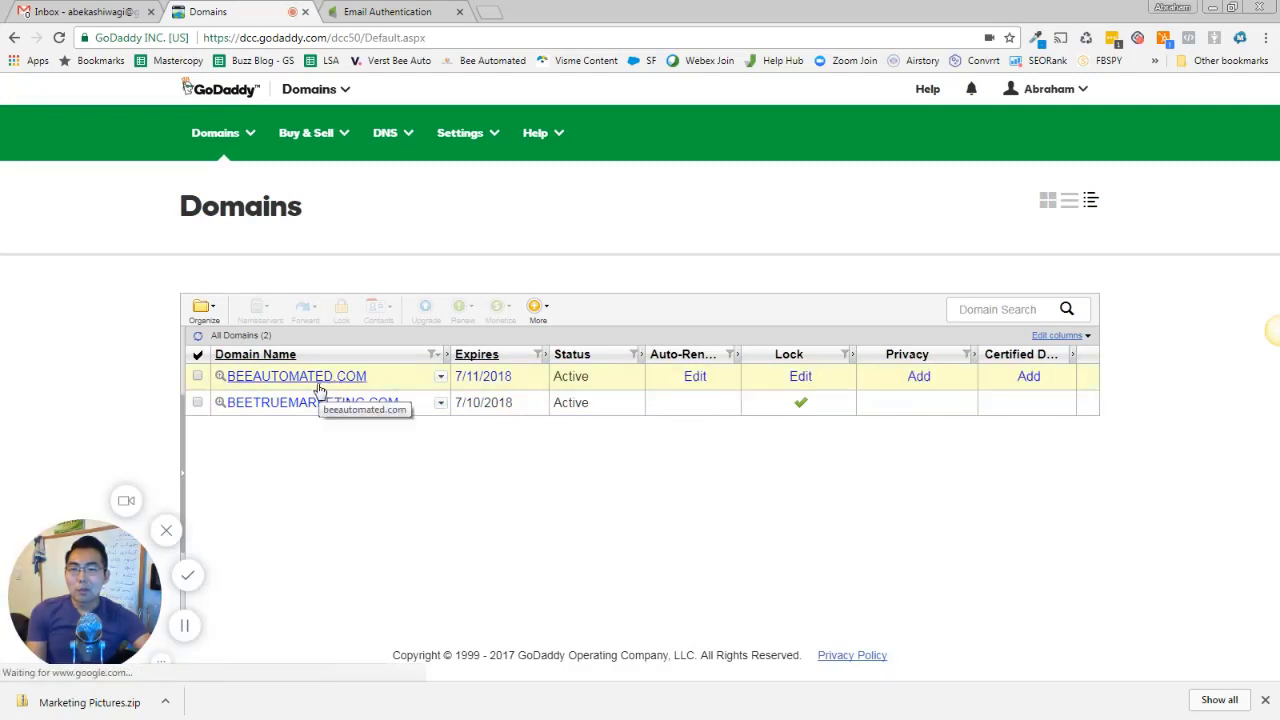
left_click(318, 387)
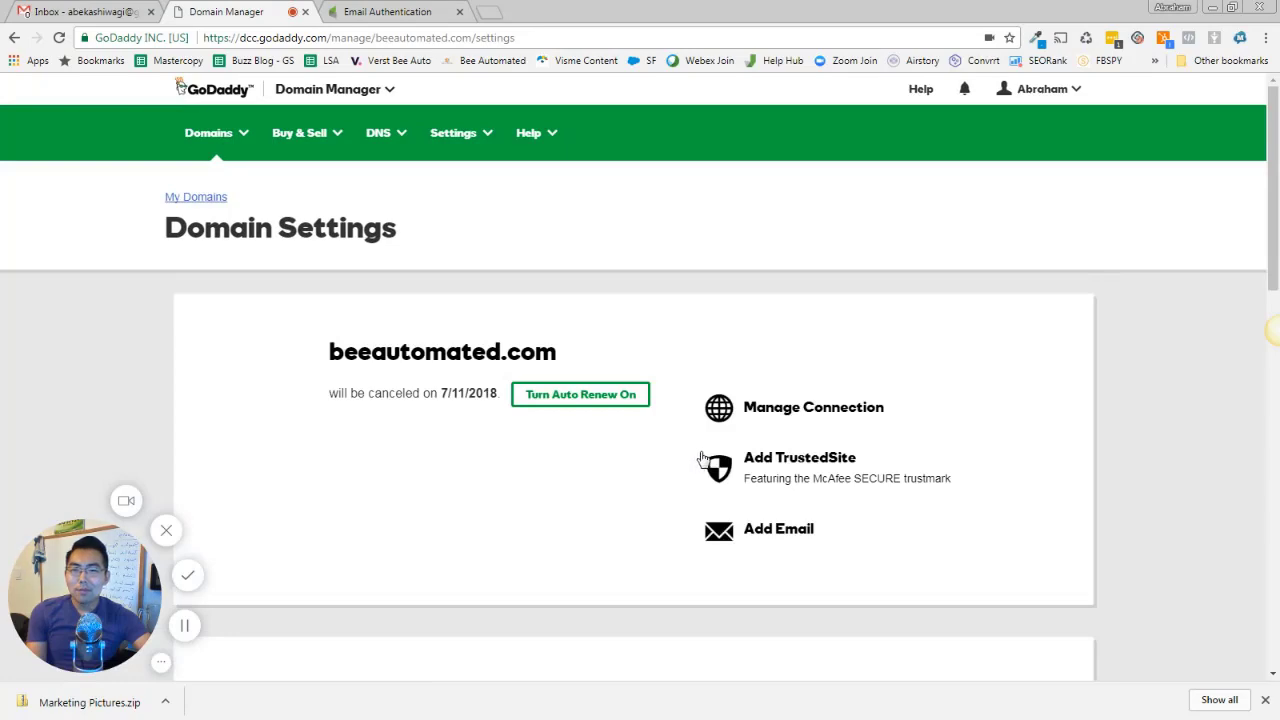
scroll(665, 451, "down", 10)
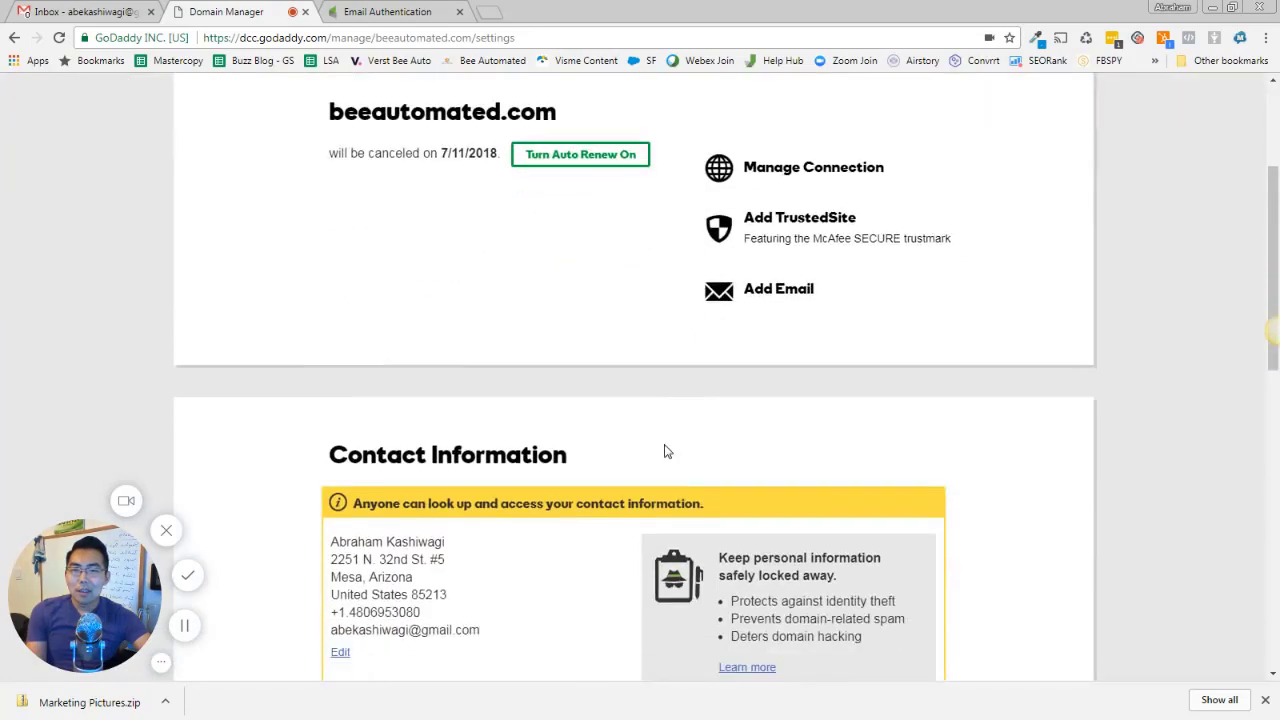
scroll(545, 422, "down", 1)
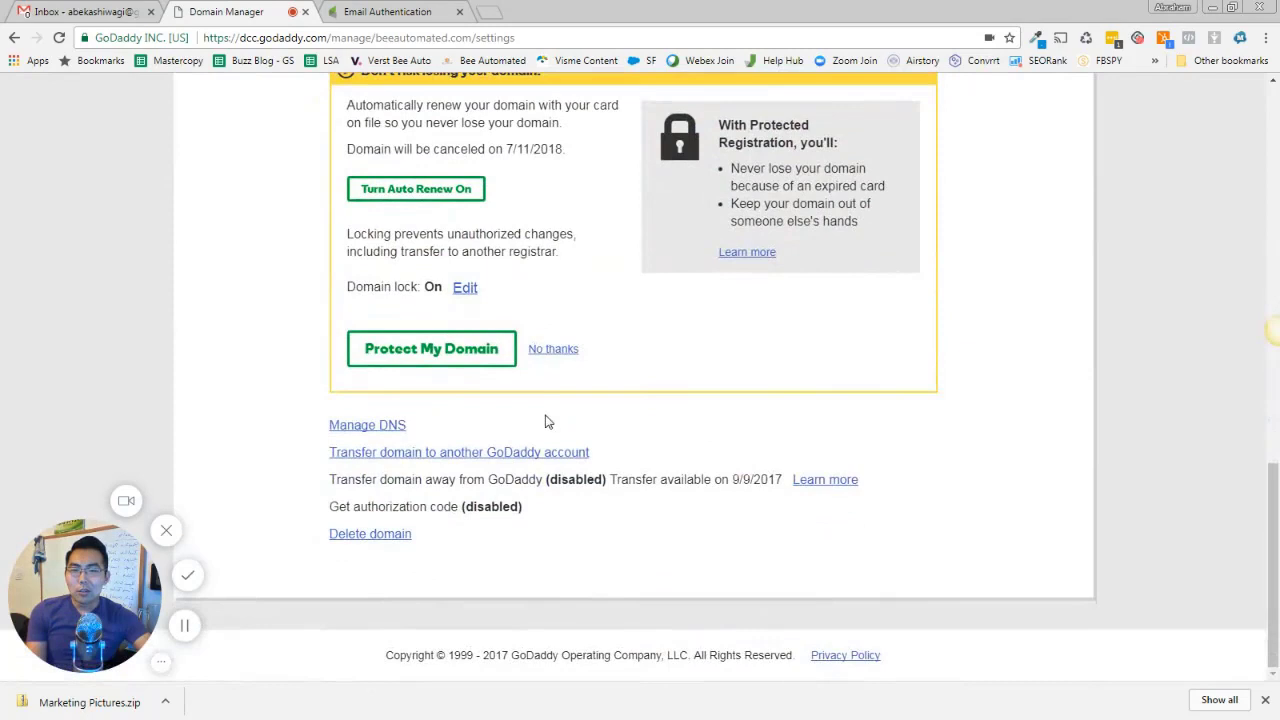
- Open Manage DNS for beeautomated.com, review the Records table, then return to Infusionsoft's dialog
left_click(370, 428)
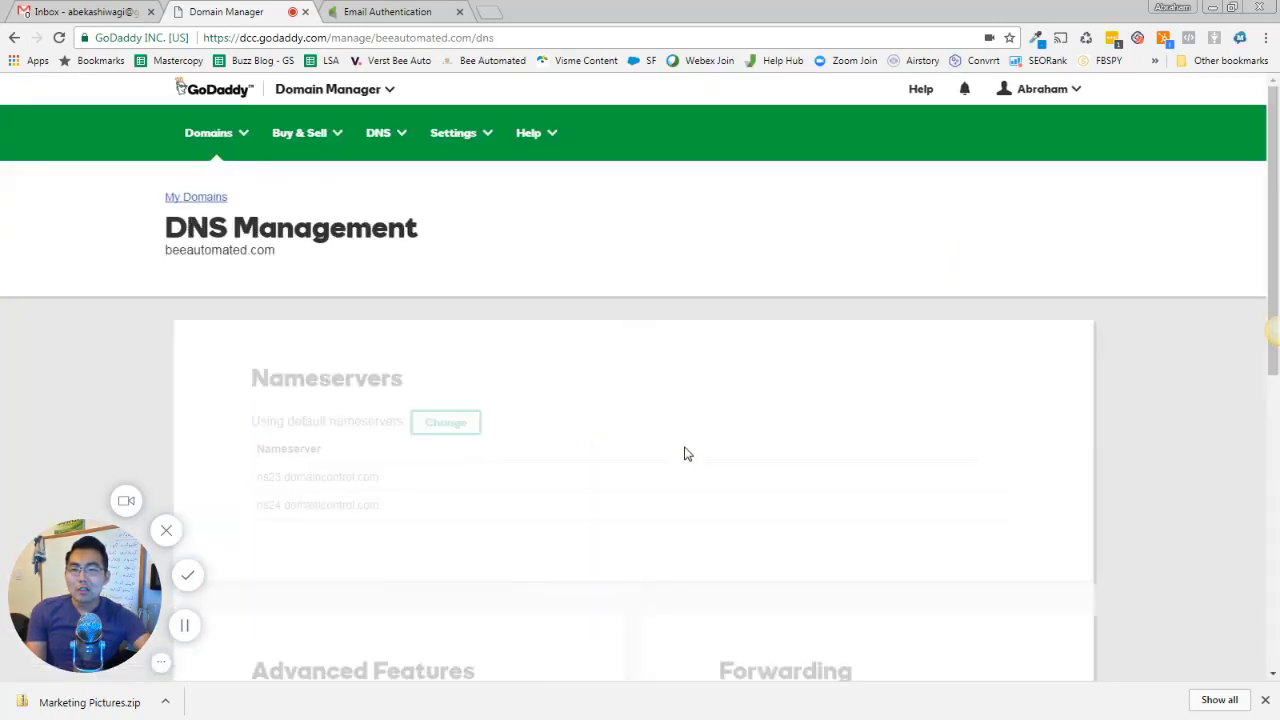
scroll(671, 473, "down", 1)
scroll(668, 472, "down", 2)
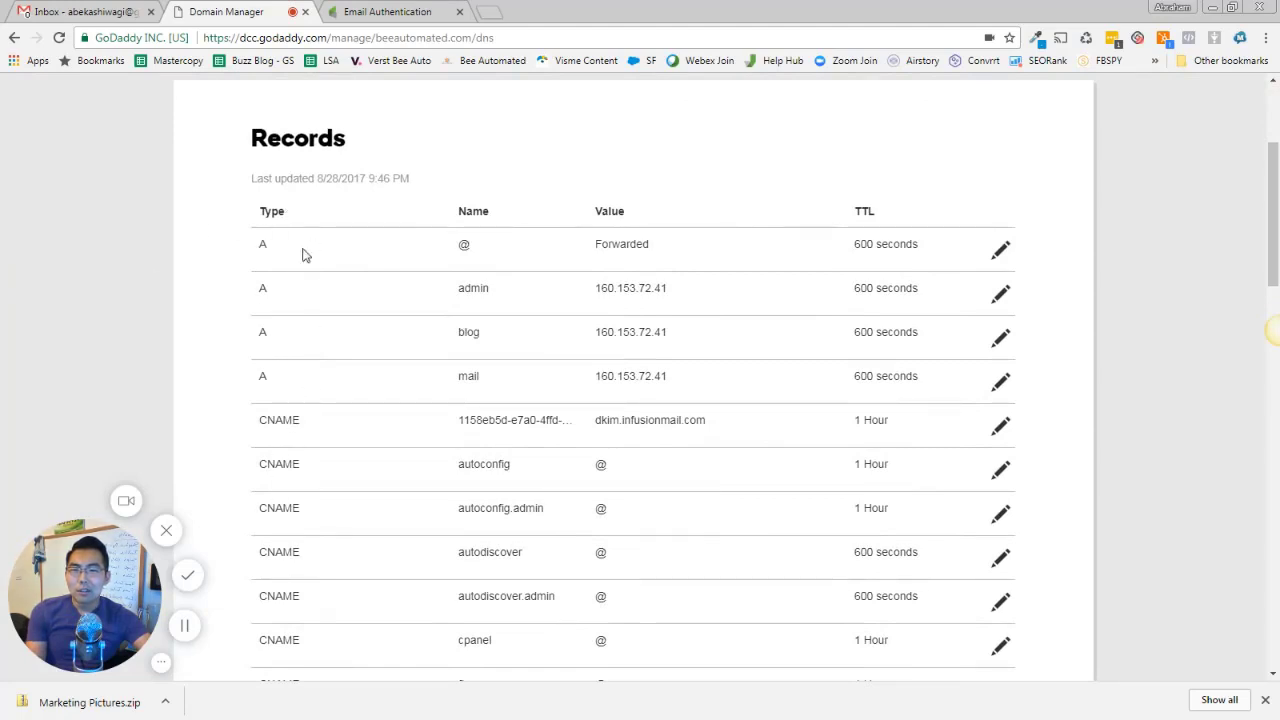
left_click(385, 13)
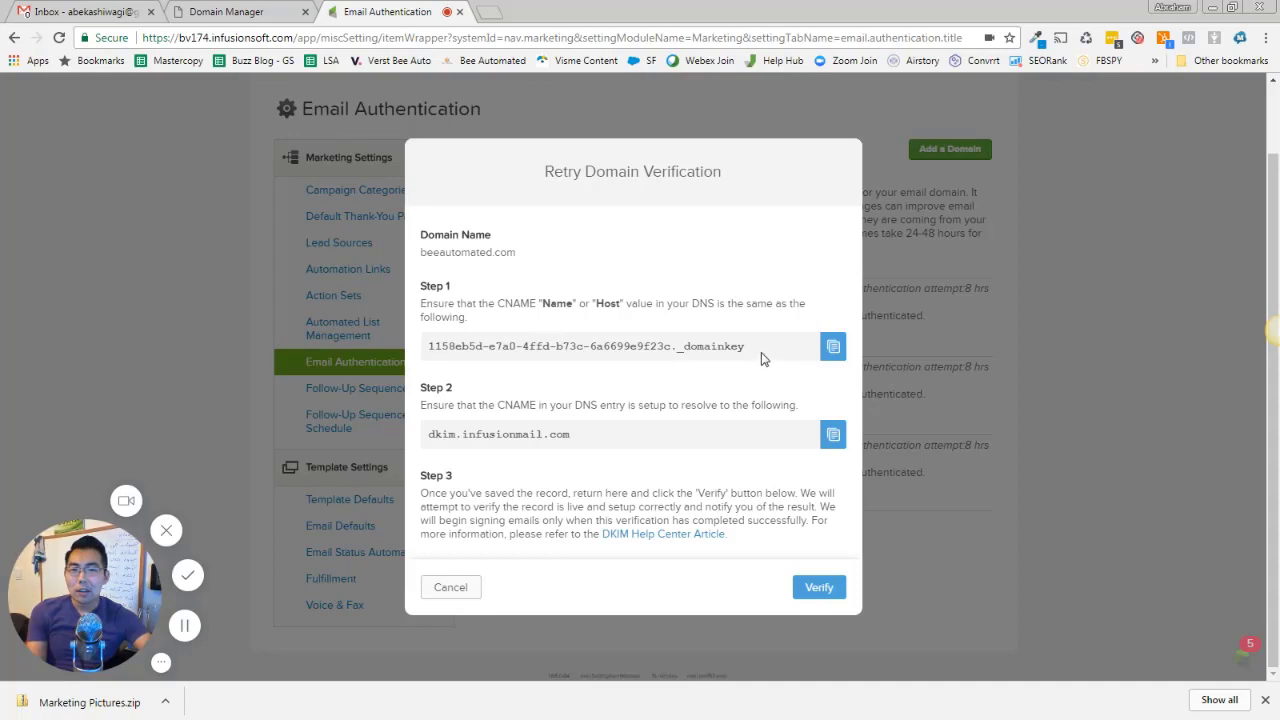
- Select Infusionsoft's CNAME host value, then locate GoDaddy's dkim.infusionmail.com CNAME row
left_click_drag(754, 357, 432, 364)
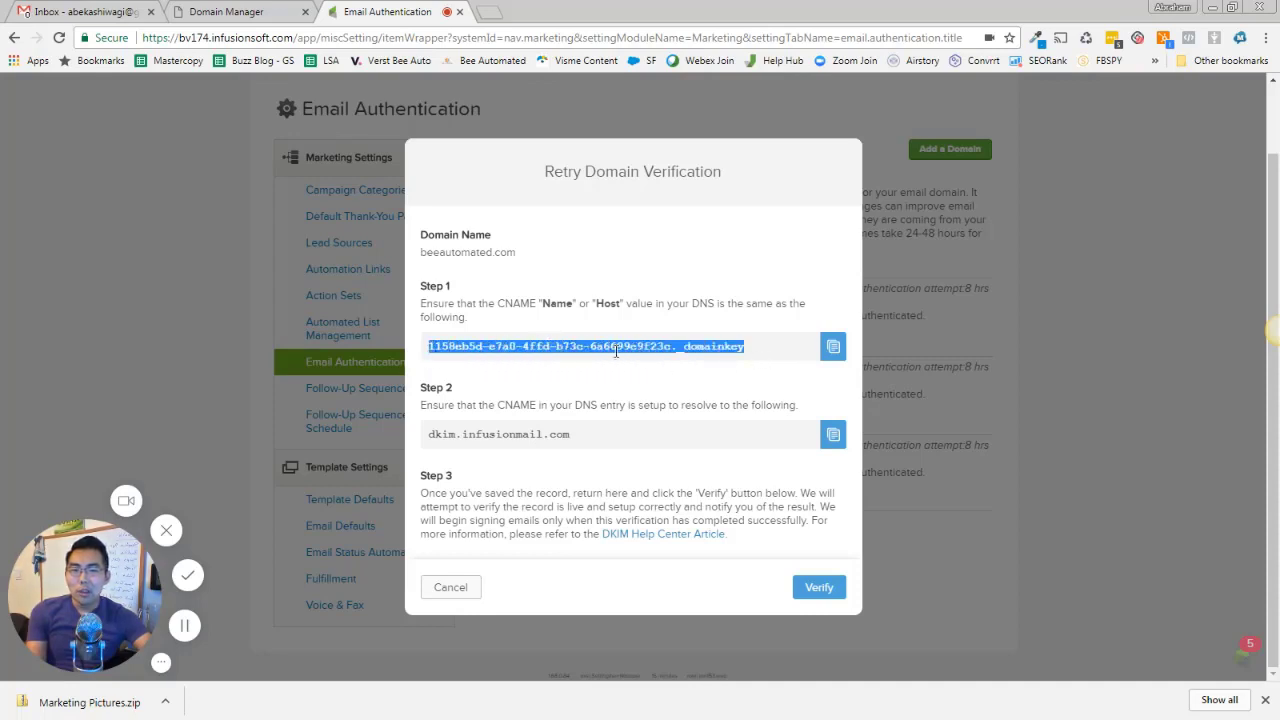
left_click(203, 13)
scroll(507, 352, "up", 1)
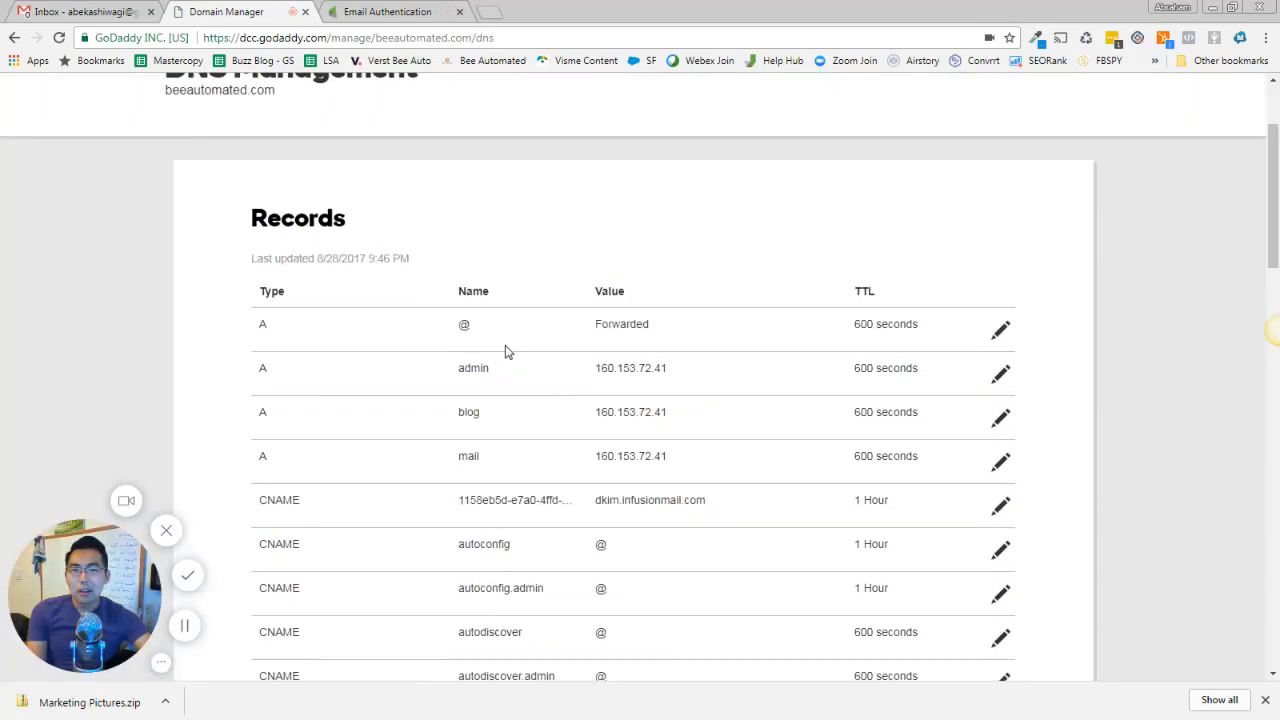
scroll(651, 380, "down", 2)
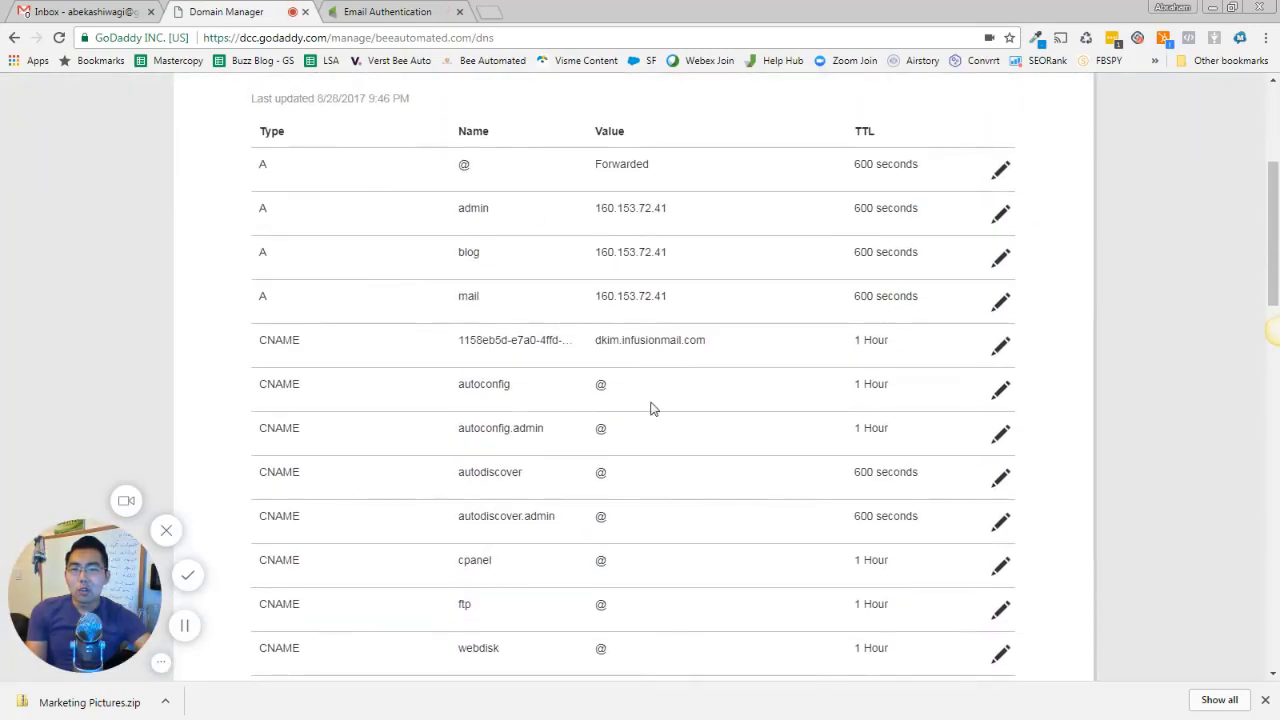
scroll(655, 420, "up", 2)
scroll(651, 437, "down", 6)
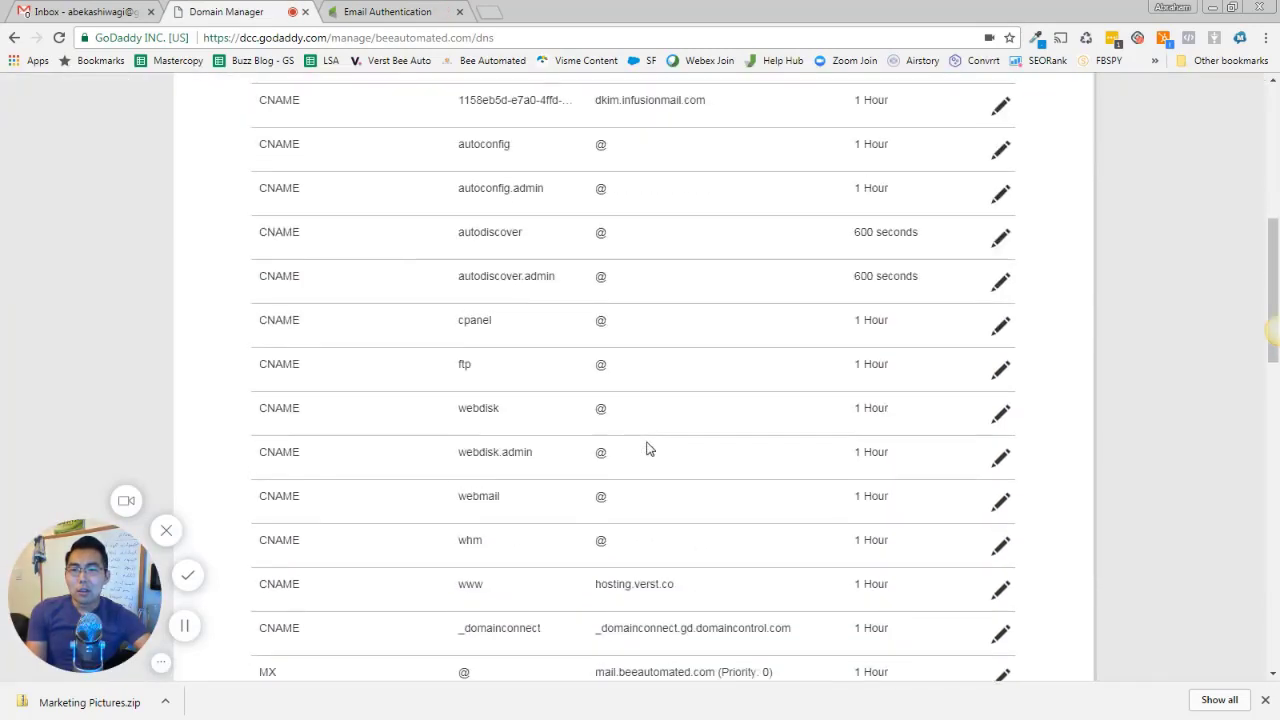
scroll(648, 450, "down", 5)
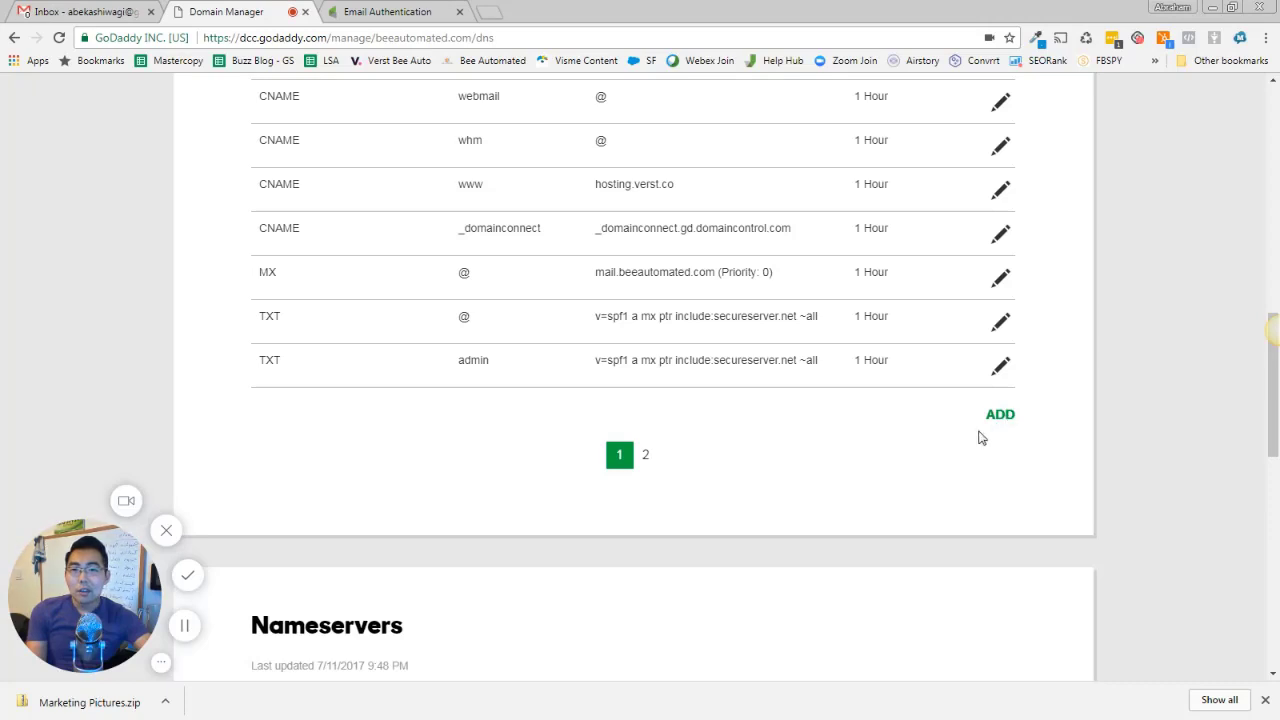
scroll(954, 465, "up", 1)
scroll(950, 466, "up", 5)
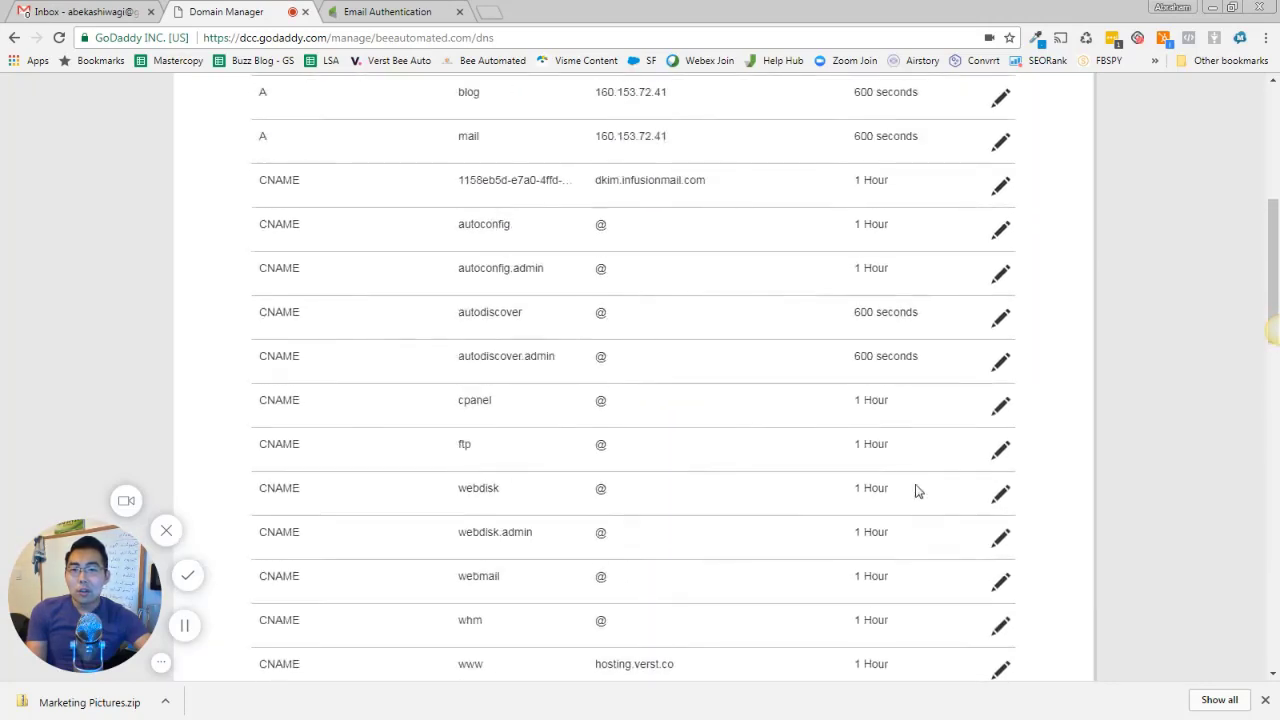
scroll(916, 497, "up", 1)
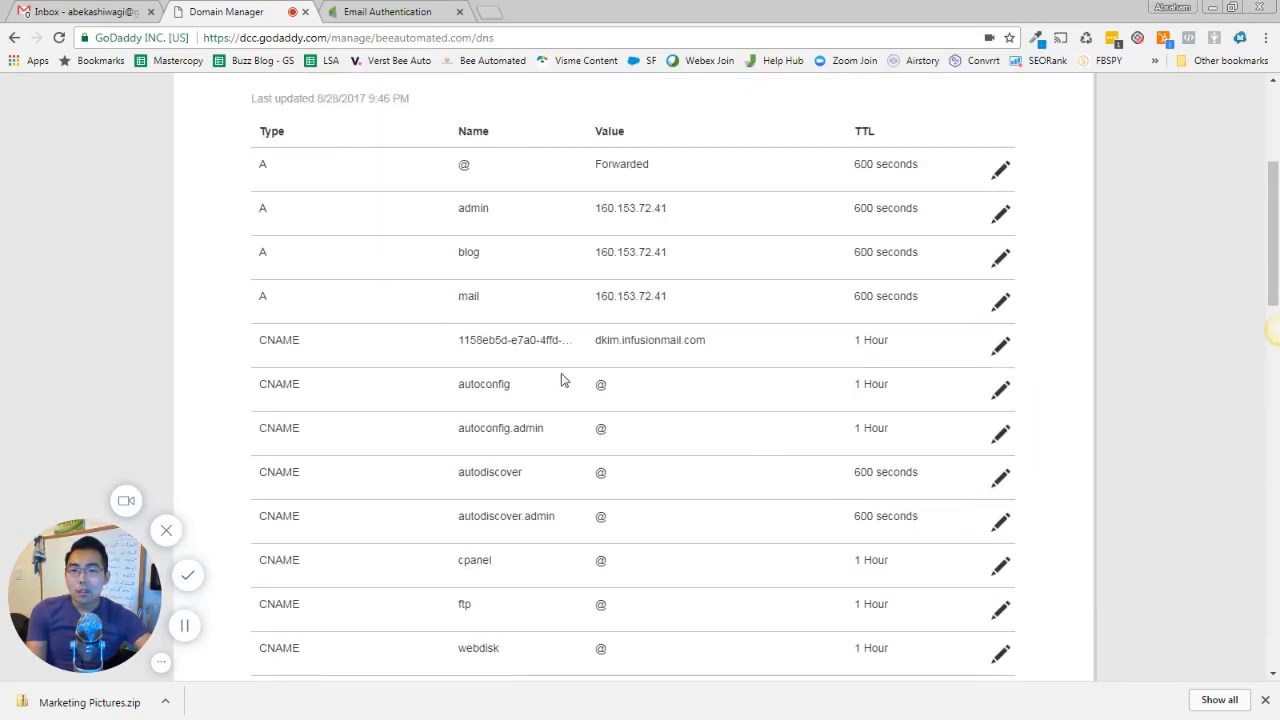
- Open the dkim CNAME record for editing and compare its Host with Infusionsoft's expected host value
left_click(1001, 350)
scroll(515, 432, "down", 1)
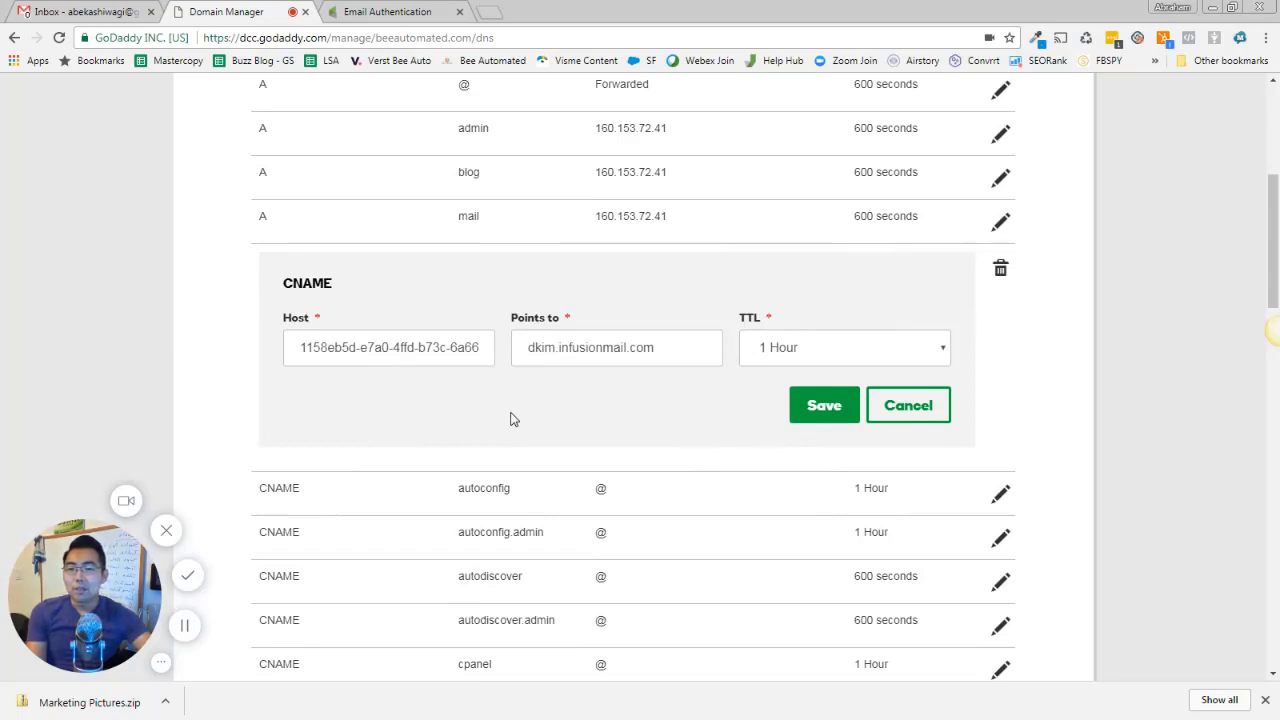
left_click_drag(300, 348, 525, 360)
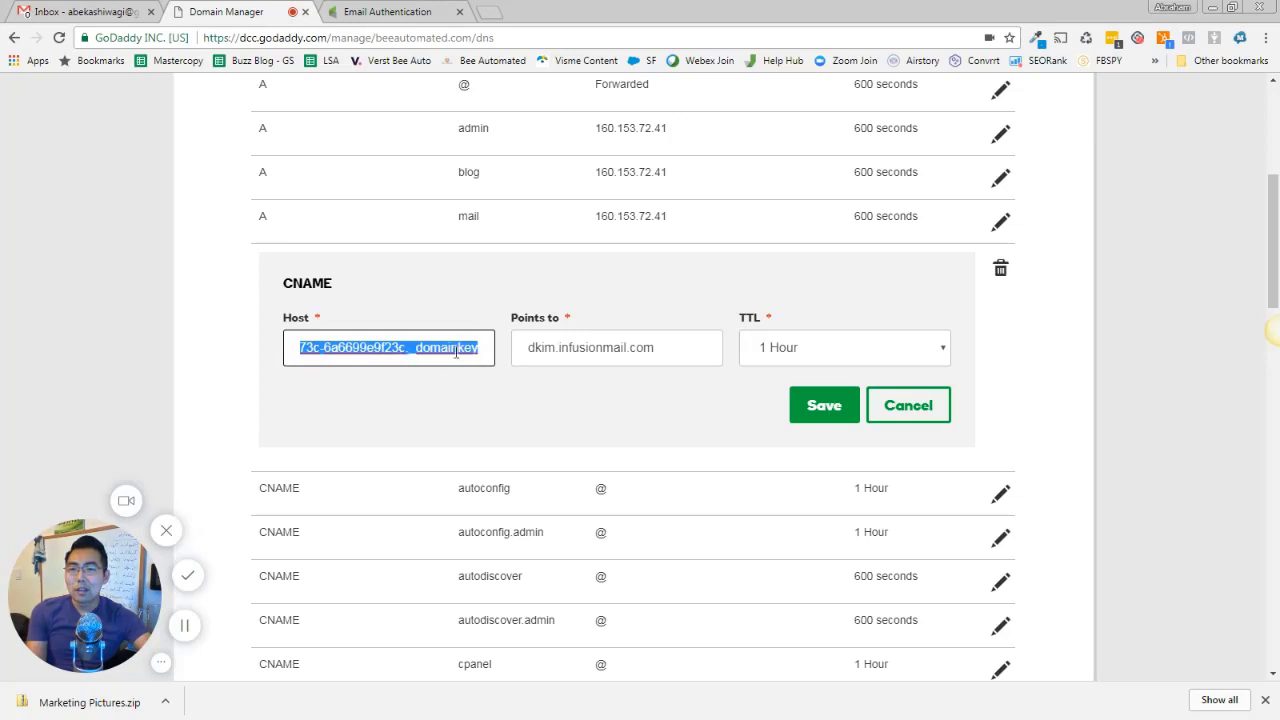
left_click(394, 355)
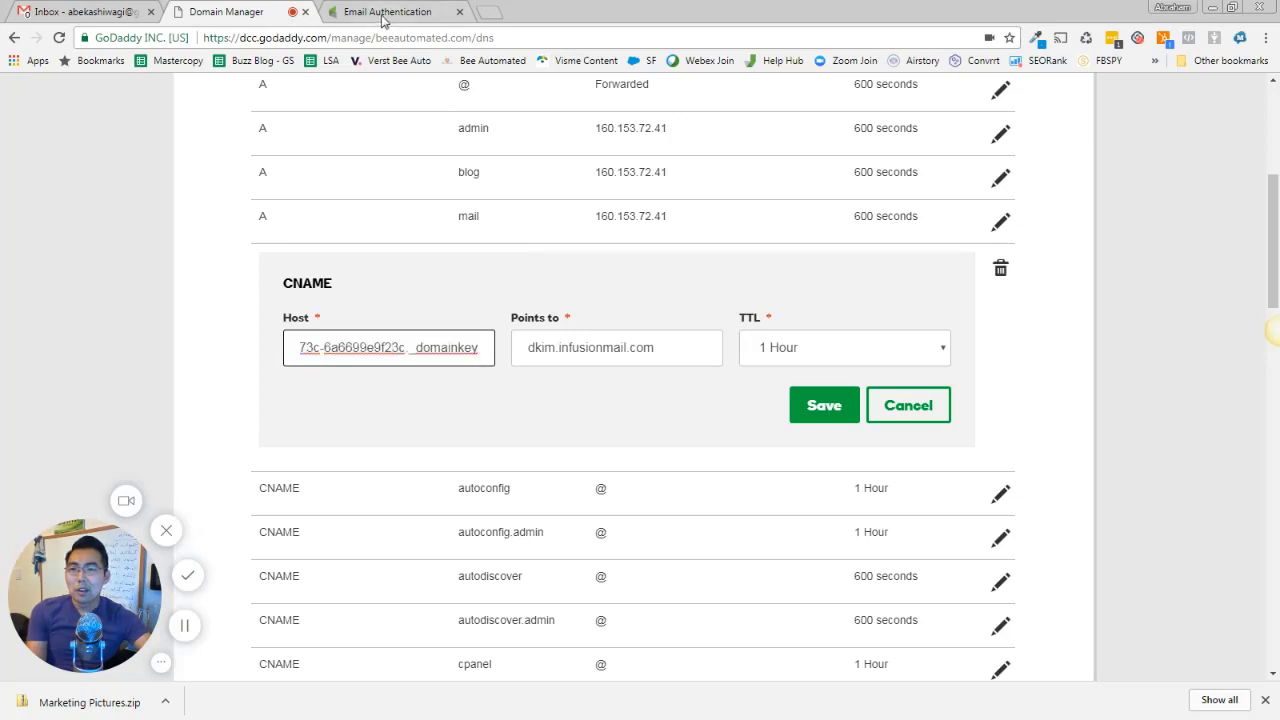
left_click(381, 12)
left_click(767, 349)
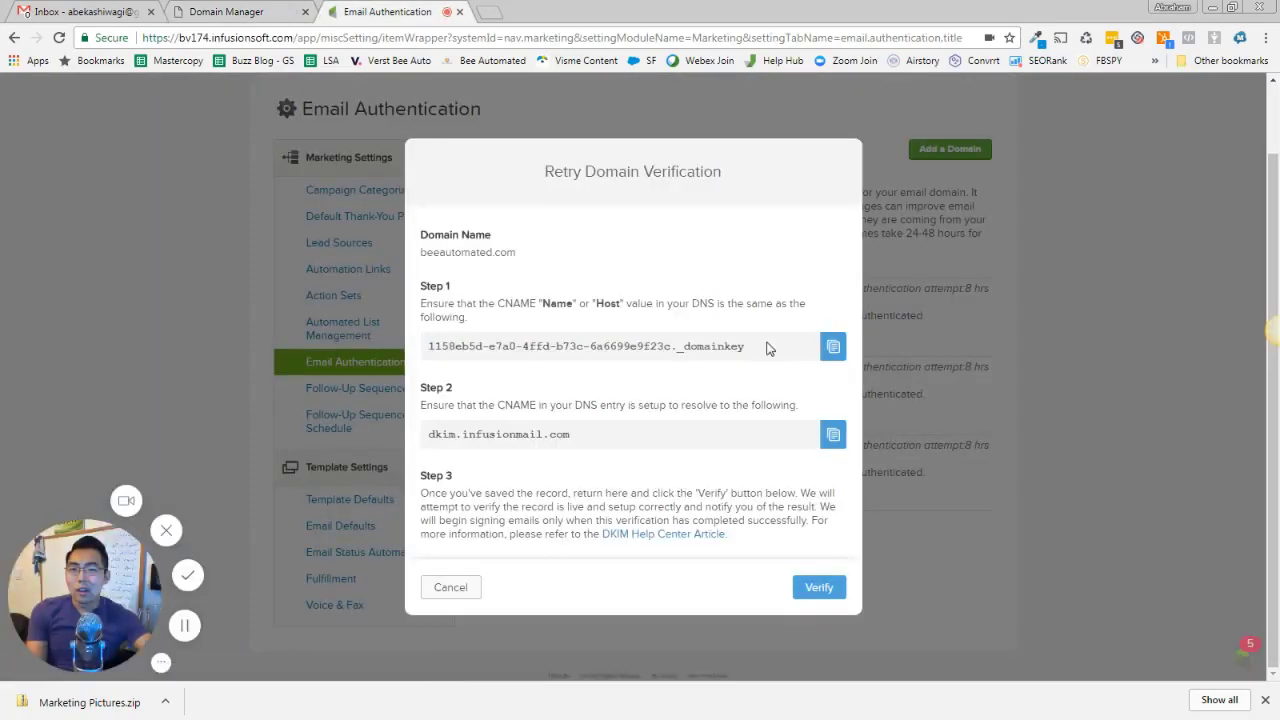
left_click_drag(762, 352, 430, 358)
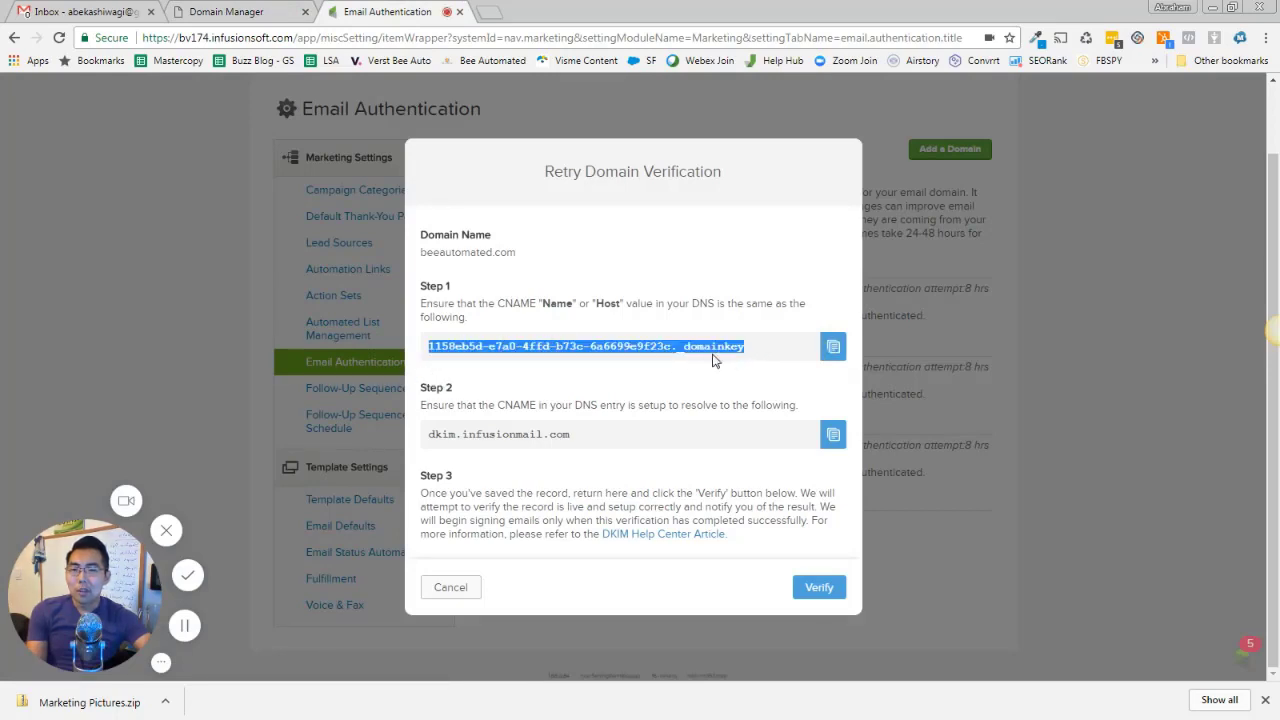
- Check the record's Points to against the dkim.infusionmail.com target, then cancel without changes
left_click(210, 11)
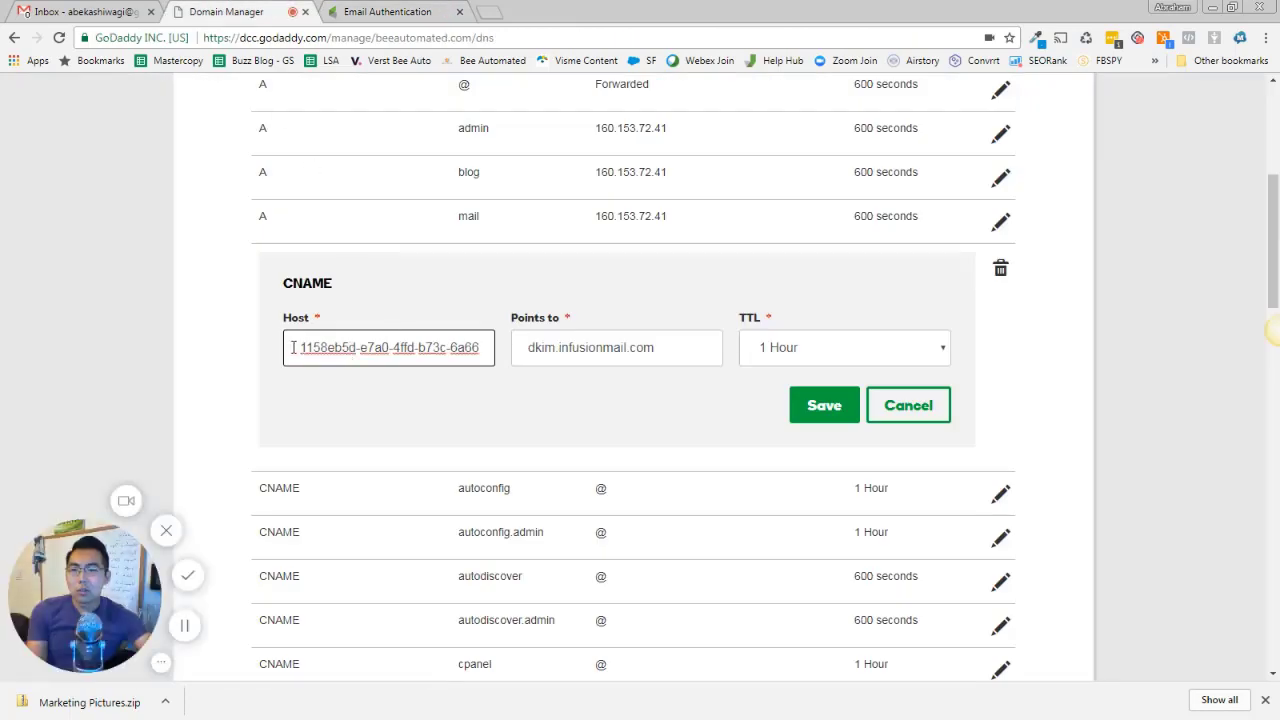
left_click(577, 348)
left_click(422, 18)
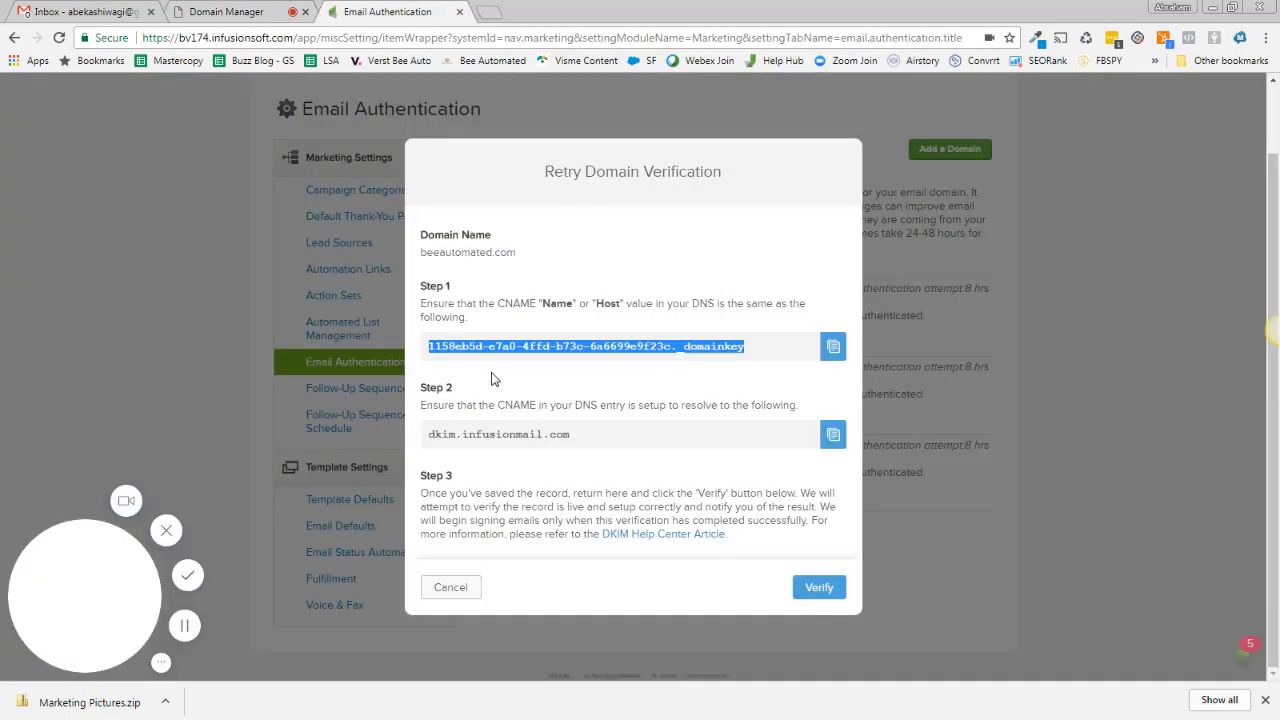
left_click(522, 388)
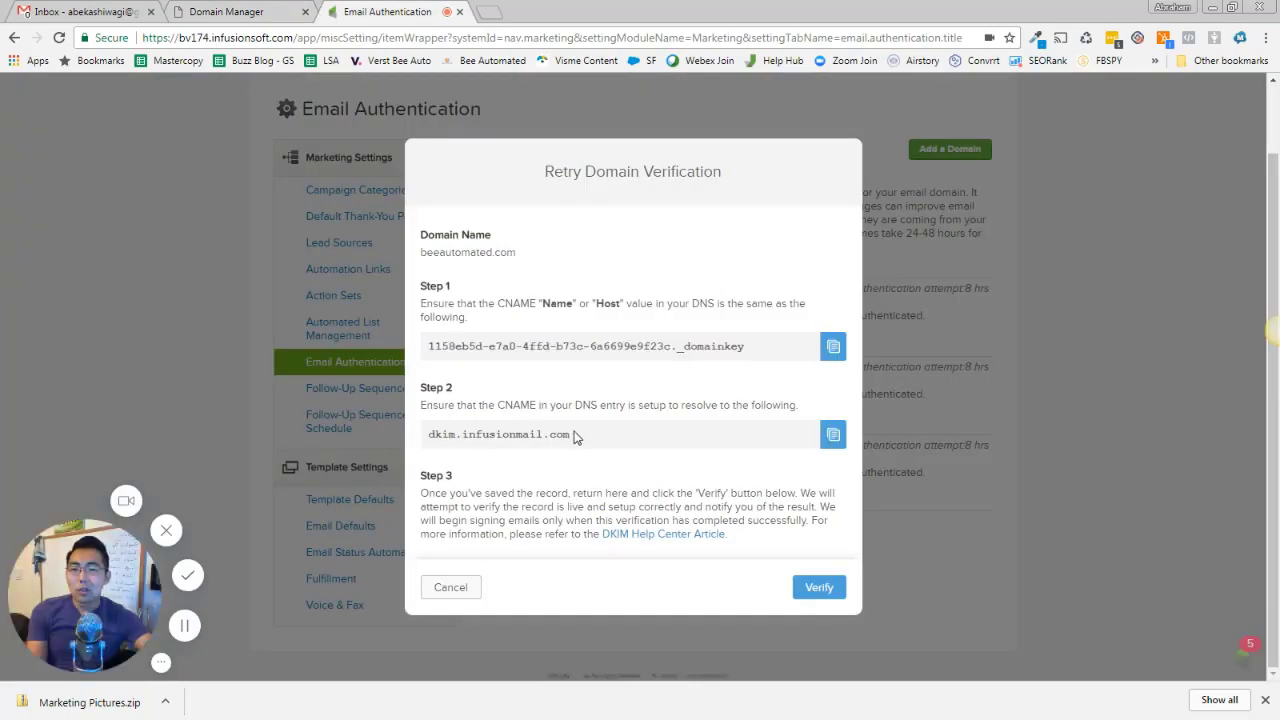
left_click_drag(576, 436, 430, 442)
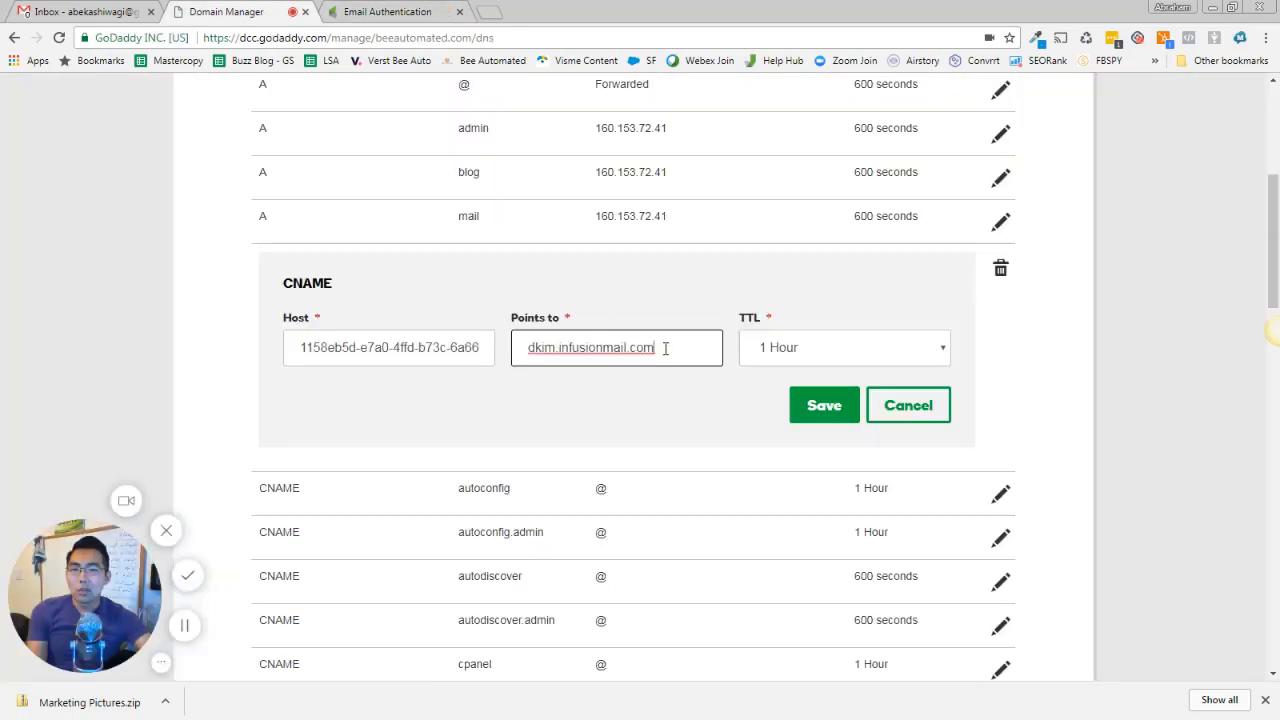
left_click(416, 14)
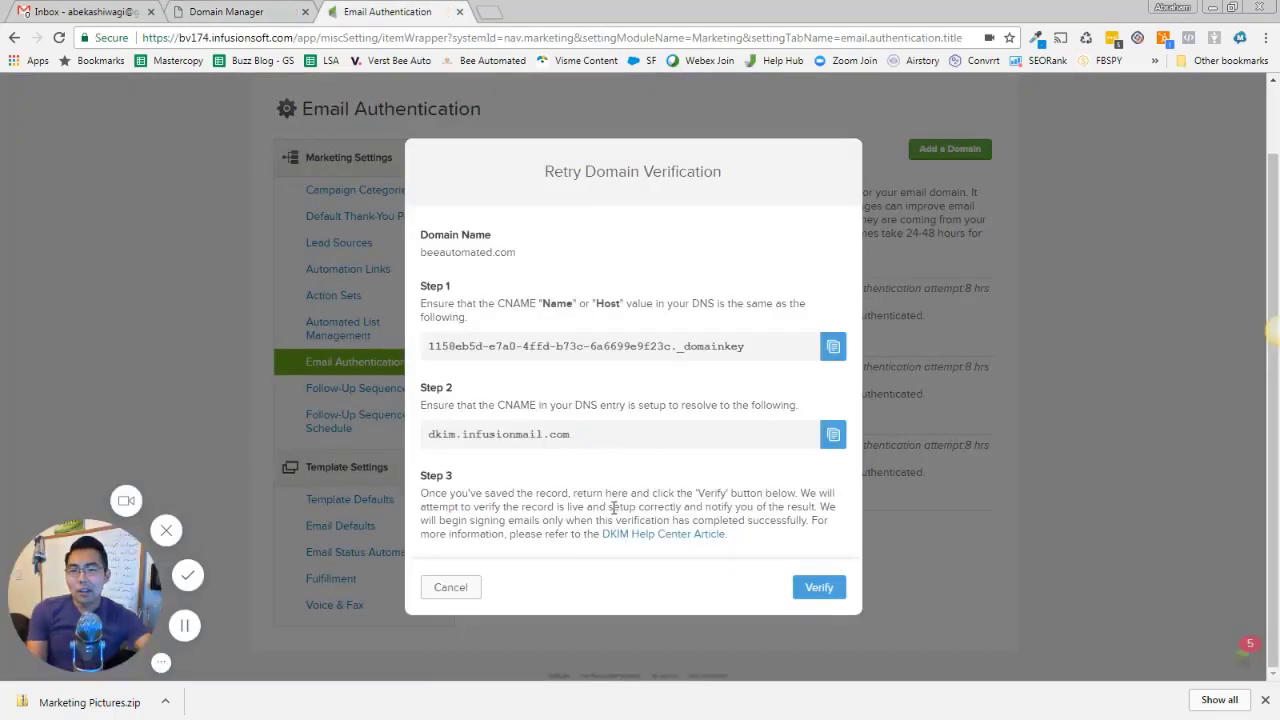
left_click(221, 14)
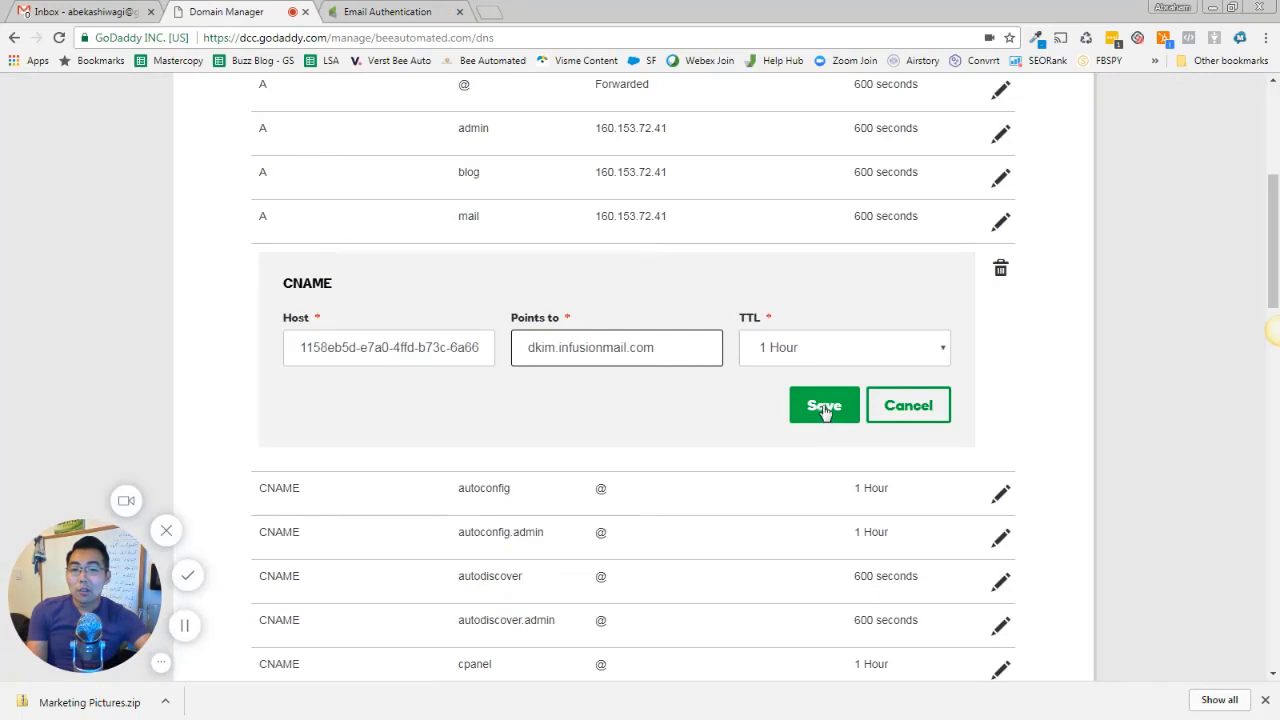
left_click(893, 407)
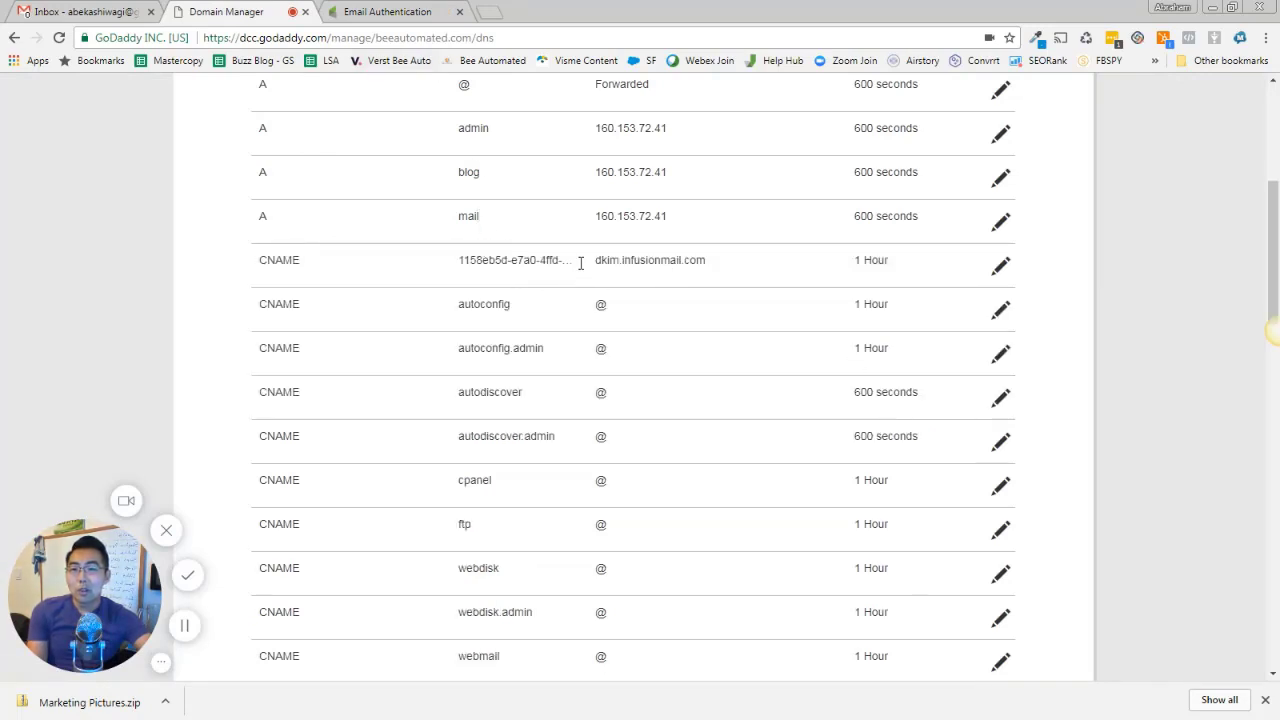
- Verify the beeautomated.com DKIM record and reopen its Retry Validation details
left_click(447, 10)
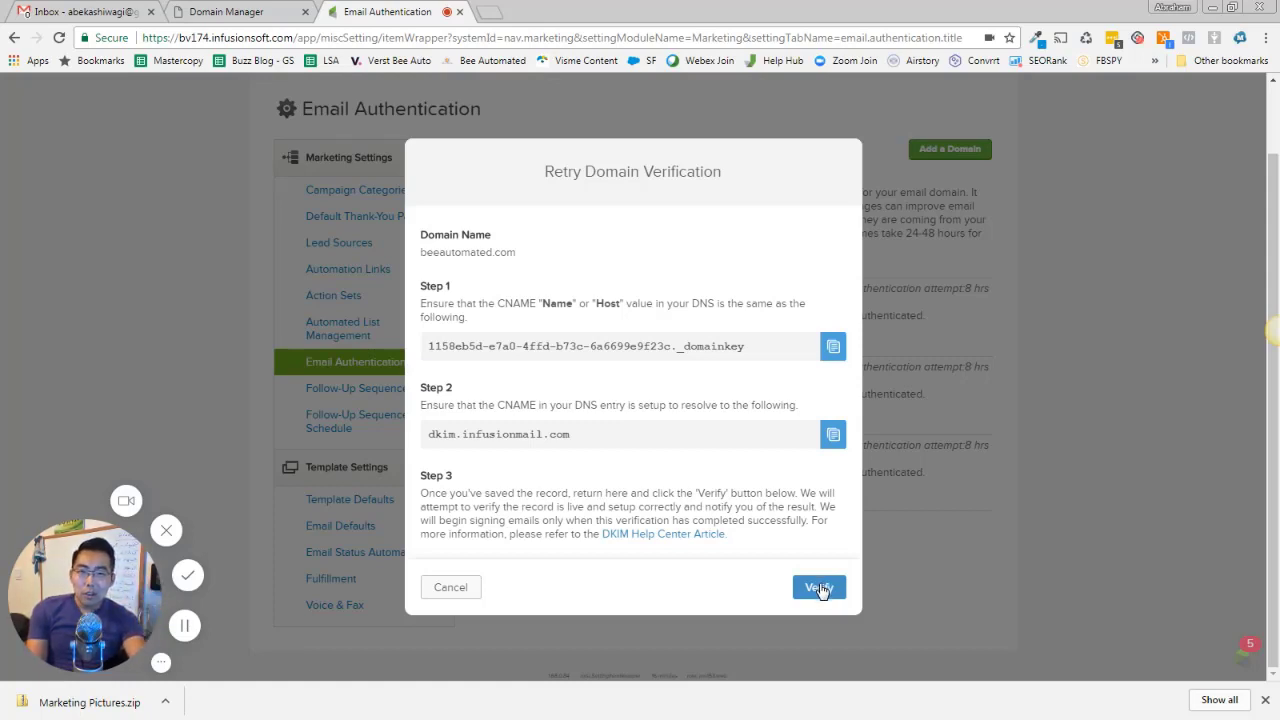
left_click(451, 588)
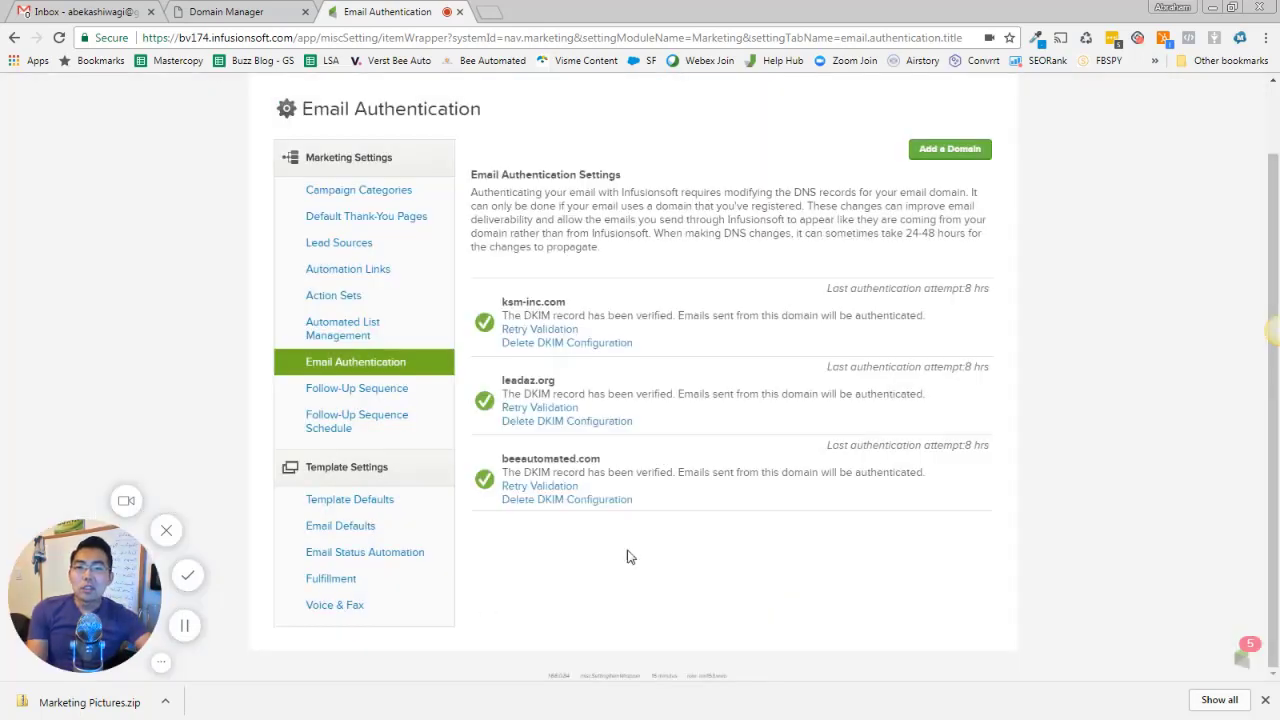
left_click(525, 486)
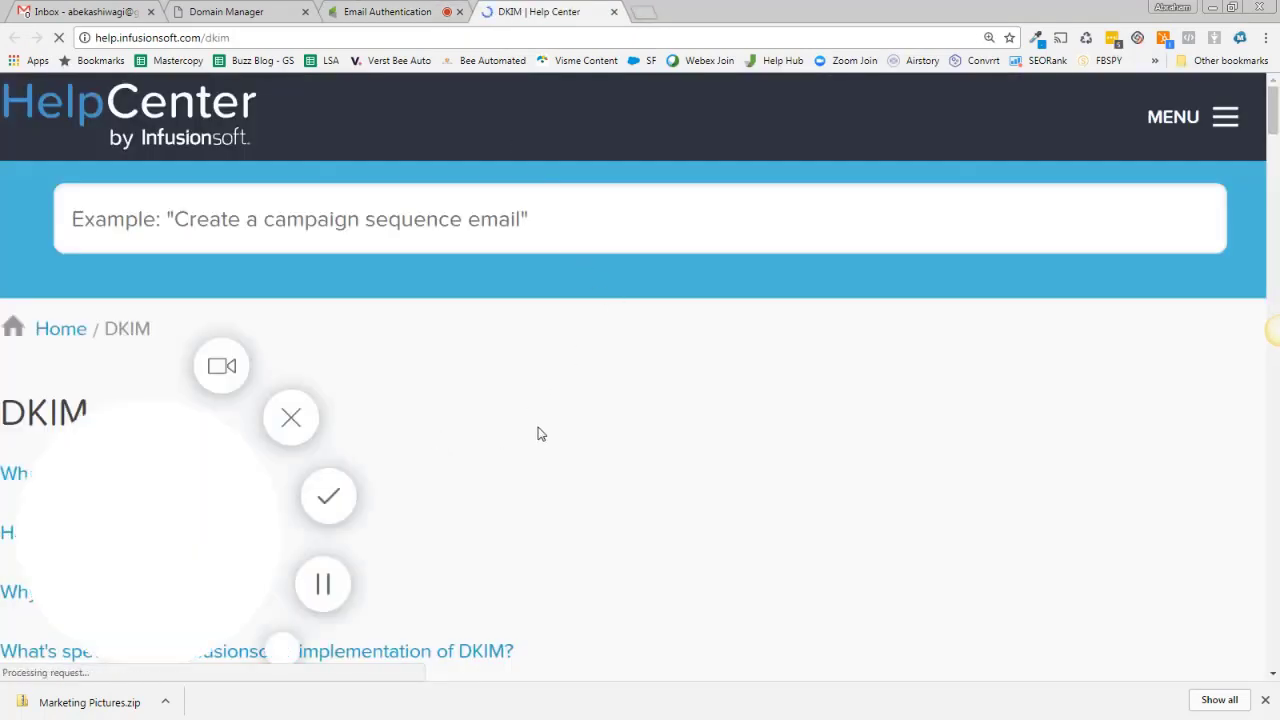
- Zoom the DKIM Help Center article to 125% and scroll to step 4's DNS provider guides, including GoDaddy
scroll(527, 434, "down", 1)
scroll(505, 387, "down", 3)
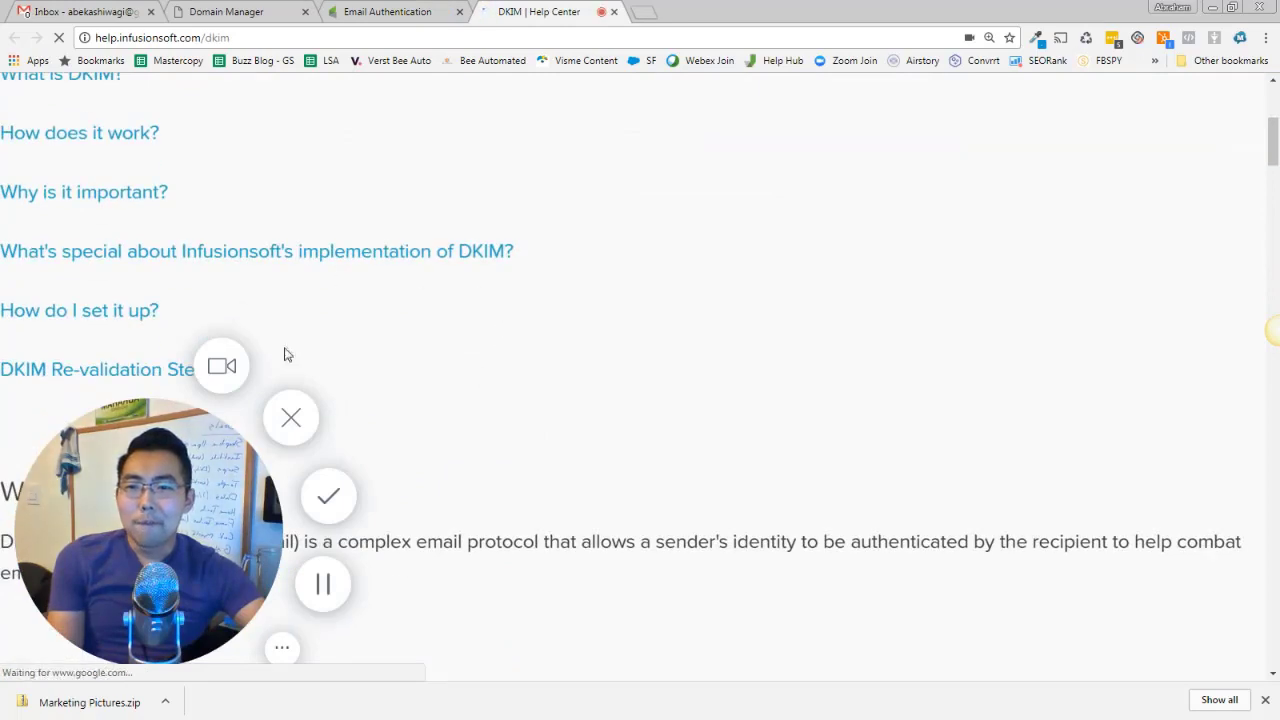
left_click_drag(274, 441, 1124, 221)
key("ctrl+minus")
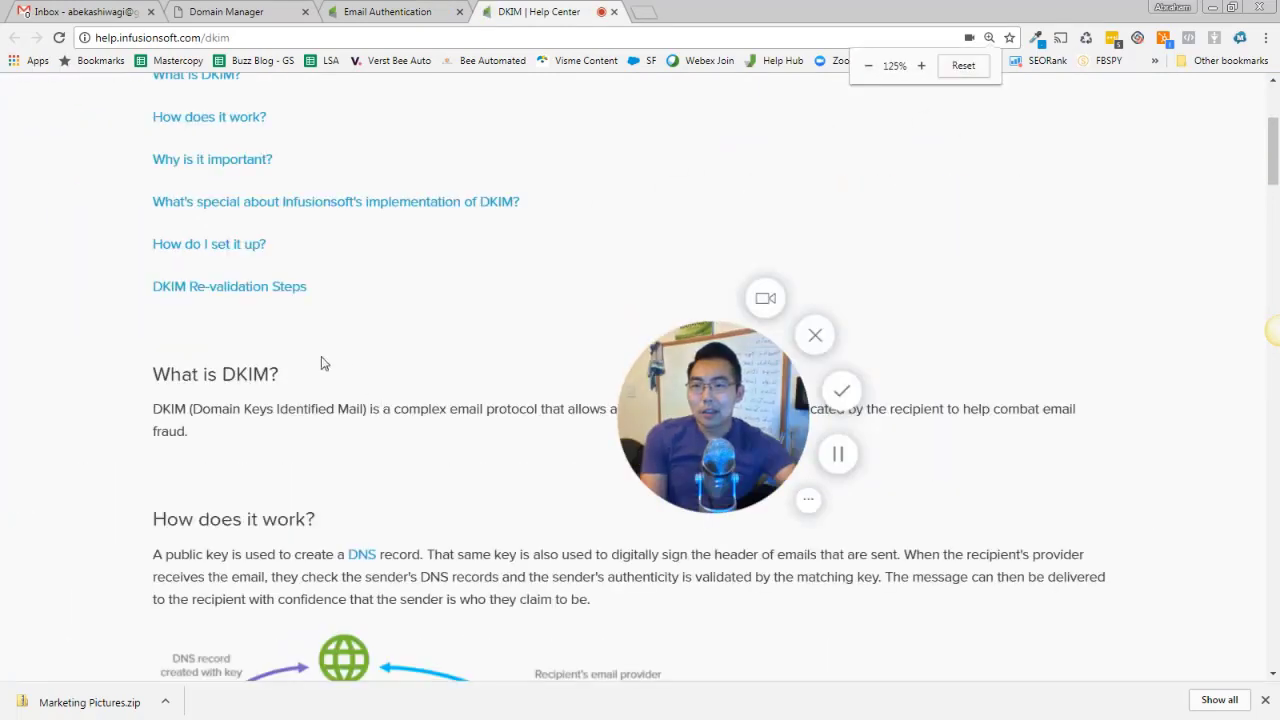
left_click_drag(694, 389, 64, 145)
scroll(652, 380, "down", 13)
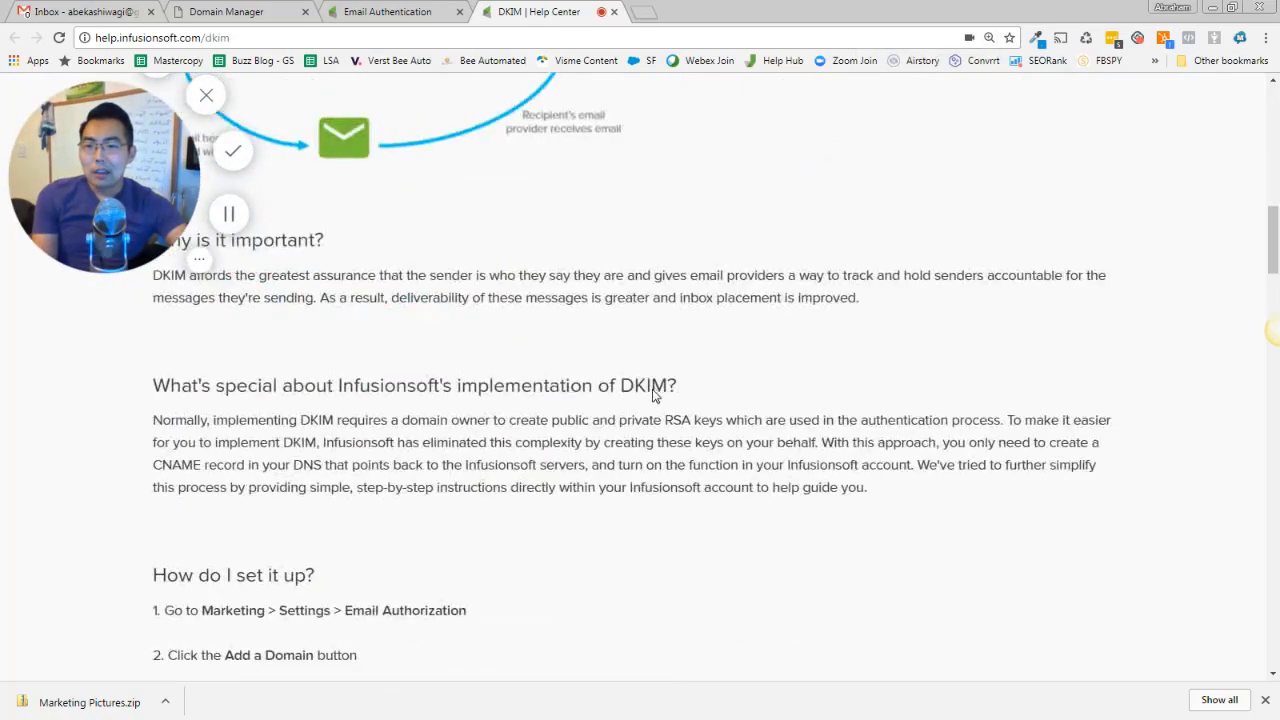
scroll(638, 418, "down", 10)
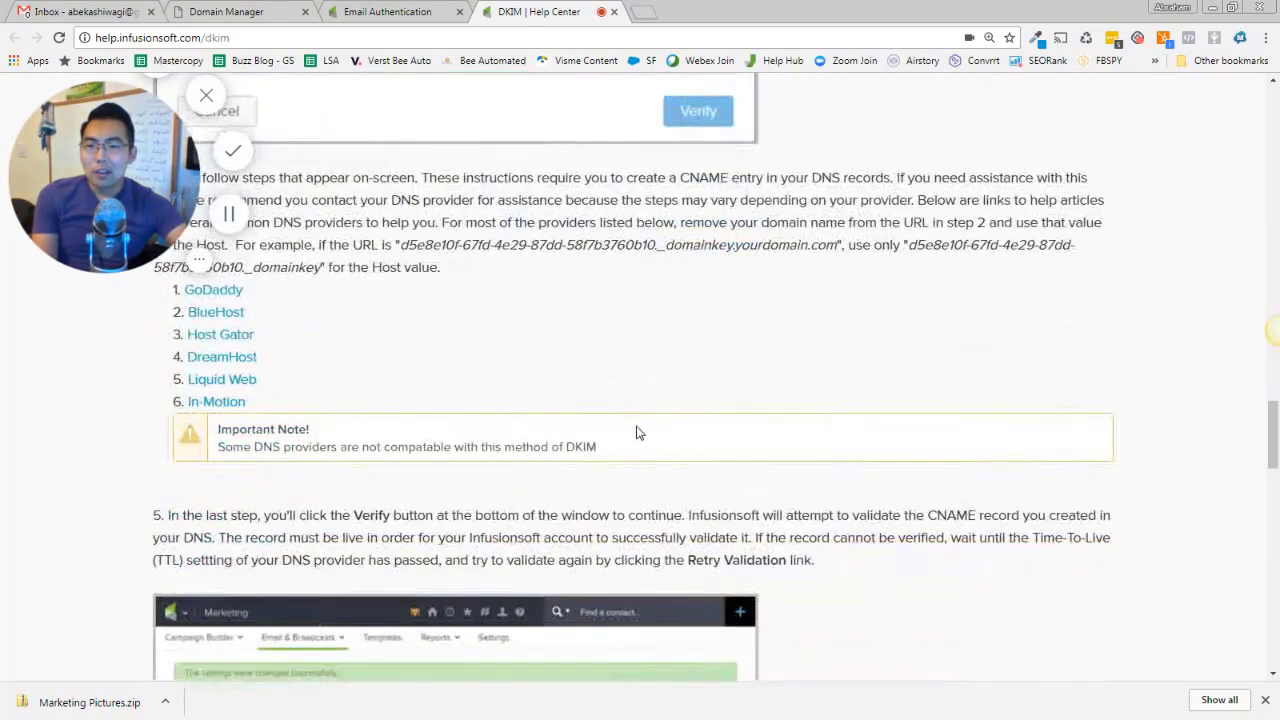
scroll(616, 442, "up", 1)
scroll(616, 442, "up", 1)
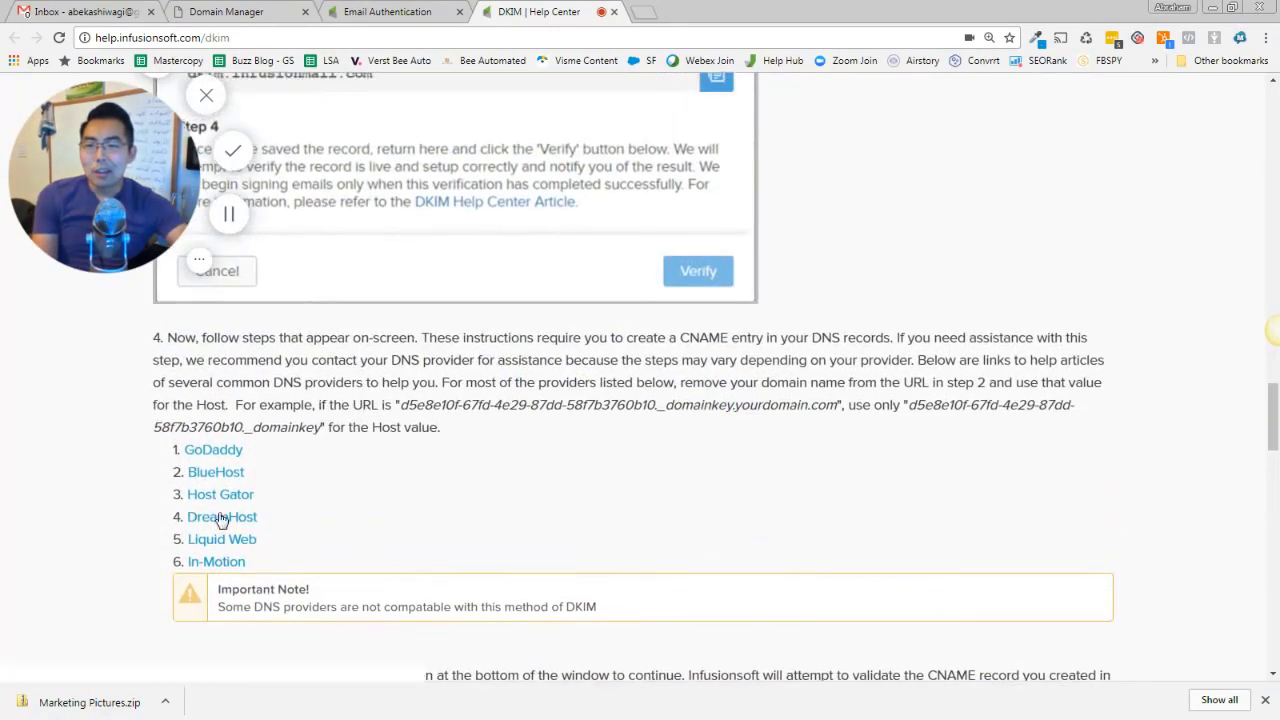